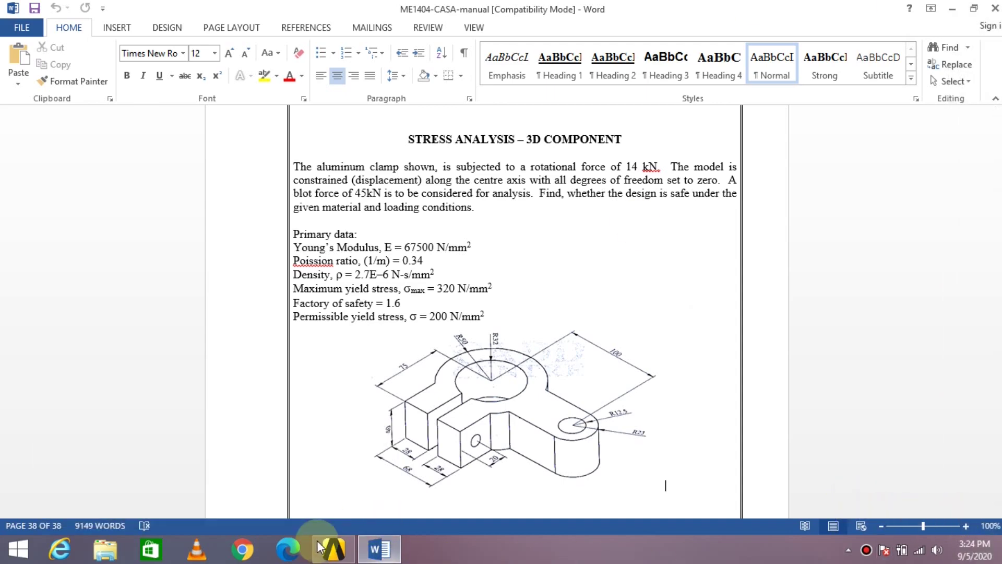
Switch to ANSYS Workbench and add a Static Structural analysis system to the project
left_click(324, 551)
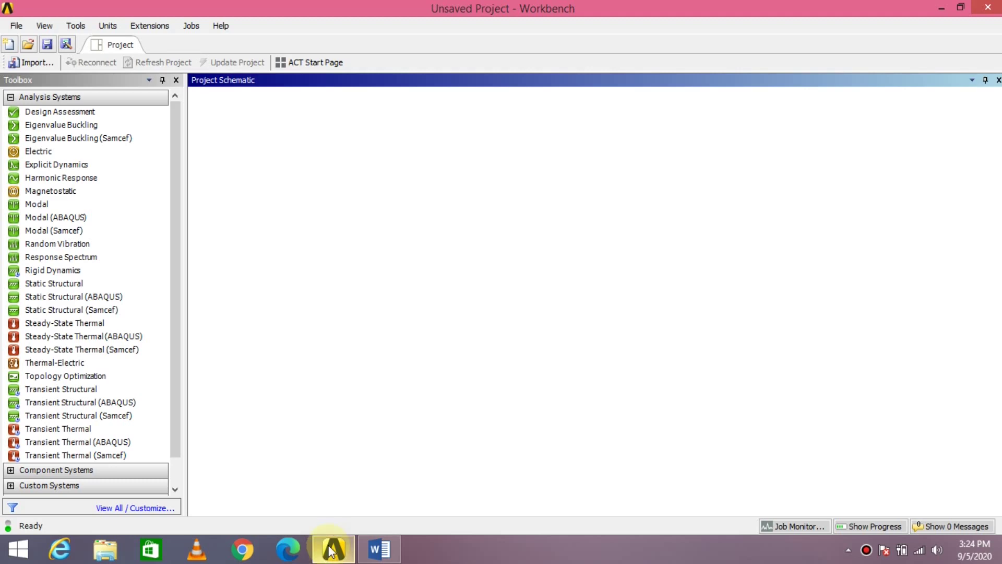
double_click(65, 283)
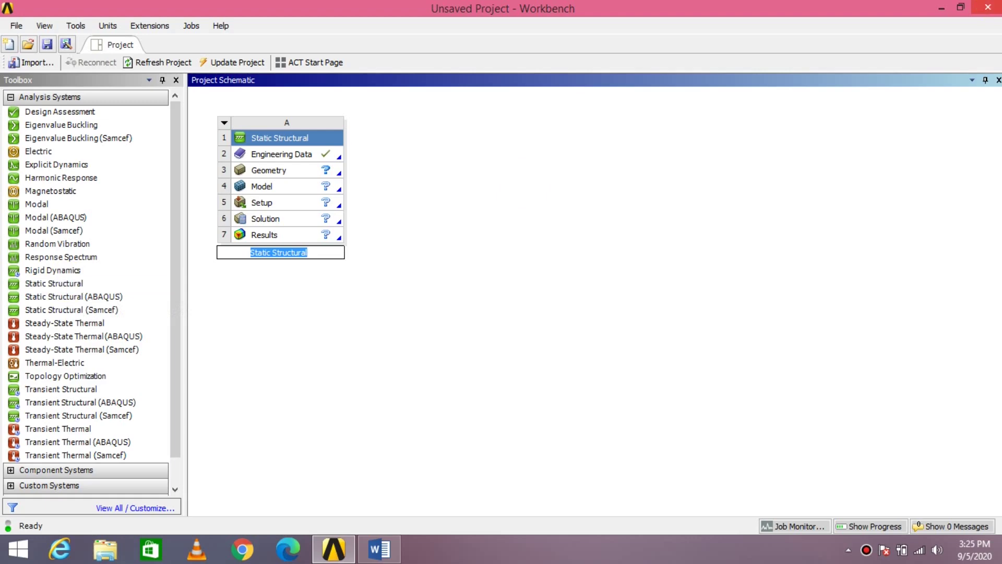
Add Aluminum Alloy from the General Materials library to the Static Structural system's engineering data and return to the project schematic
double_click(293, 155)
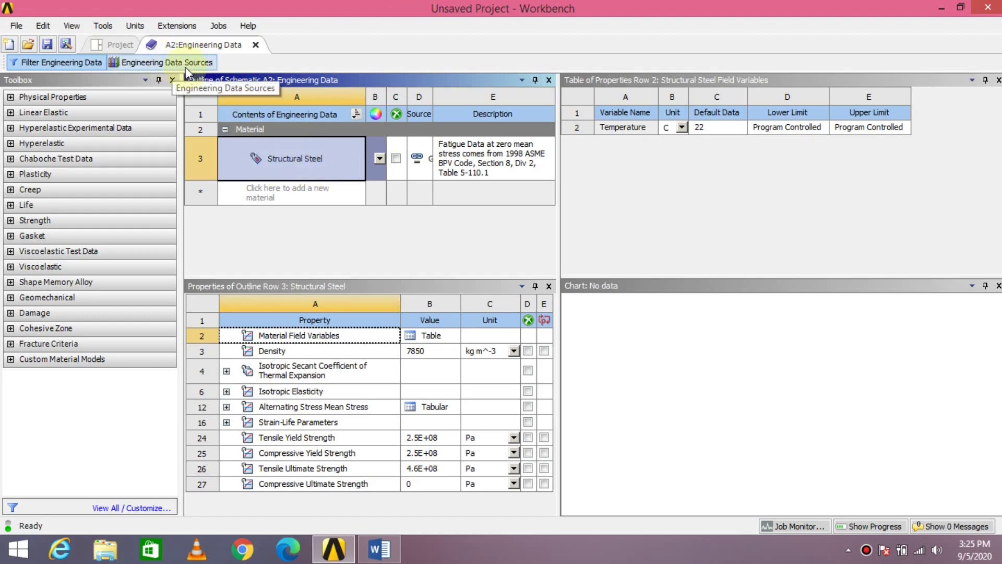
left_click(153, 62)
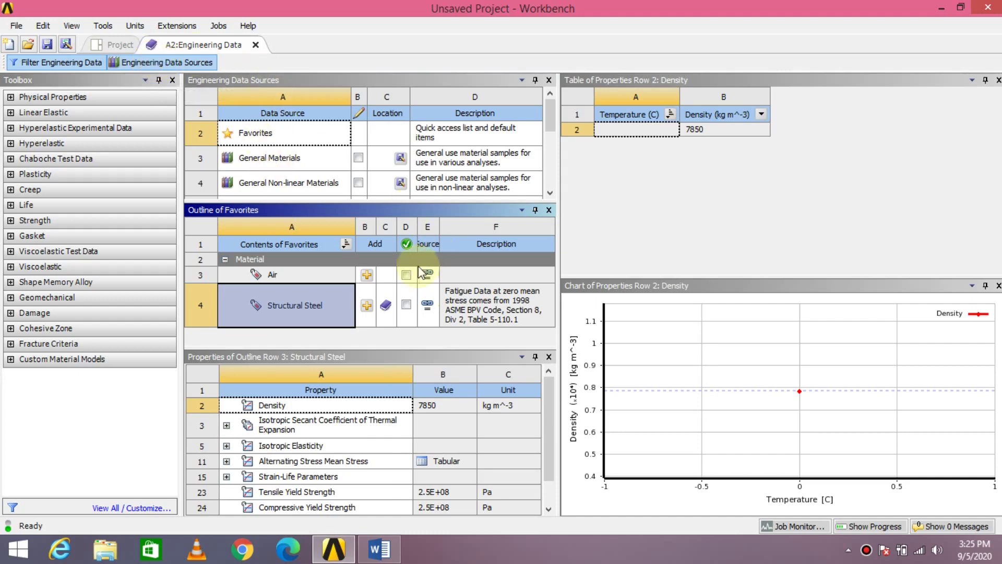
left_click(290, 157)
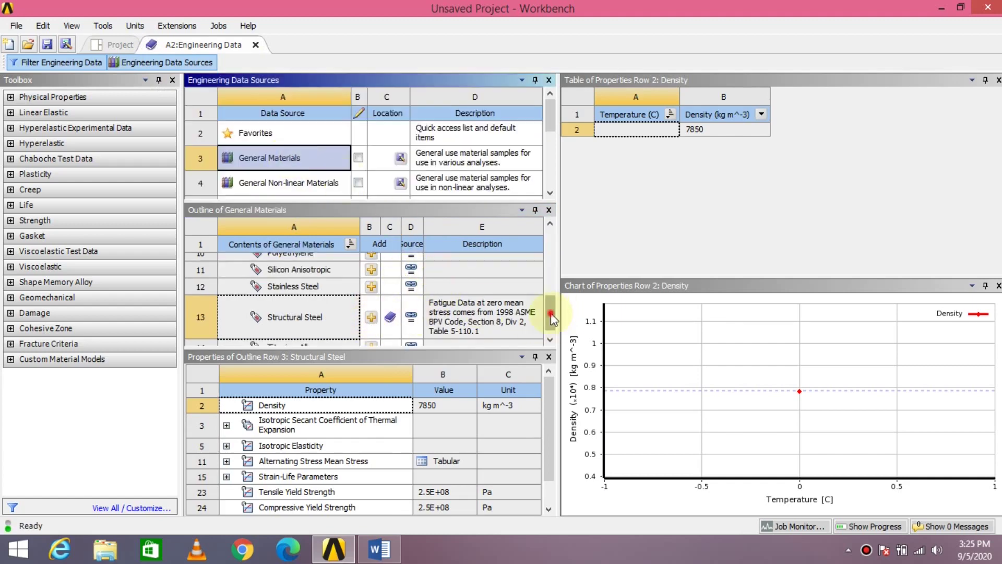
left_click_drag(550, 313, 556, 245)
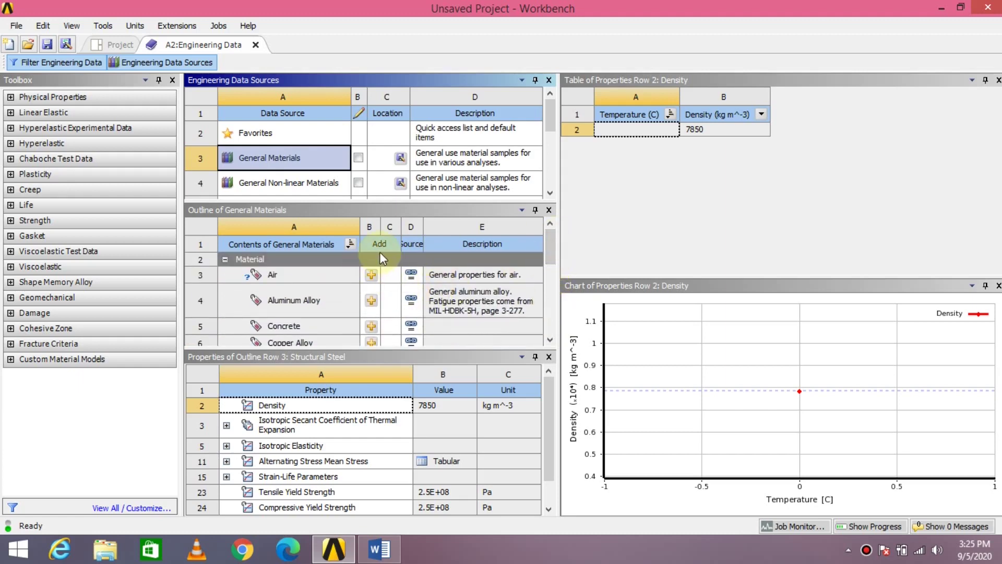
left_click(372, 302)
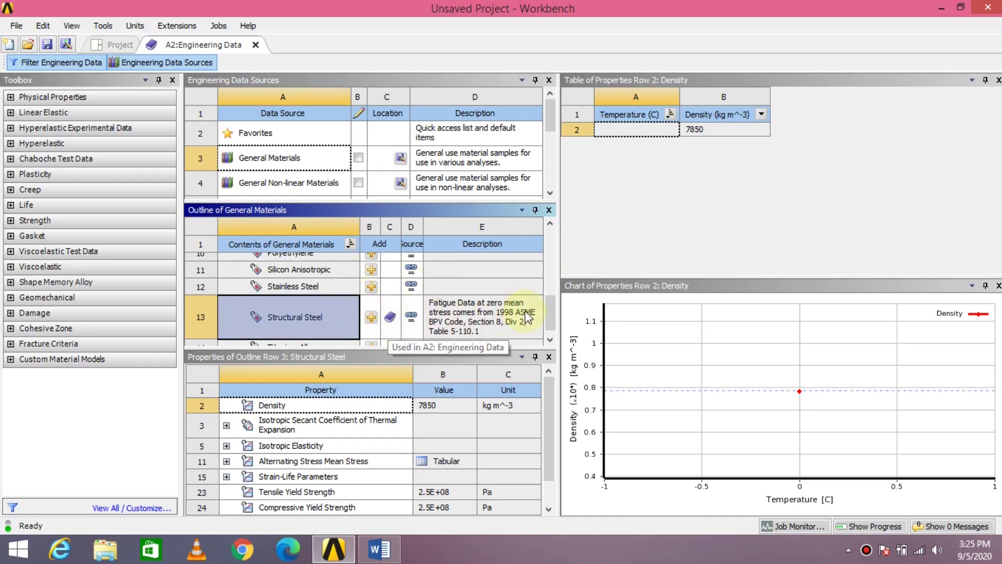
left_click_drag(549, 313, 564, 240)
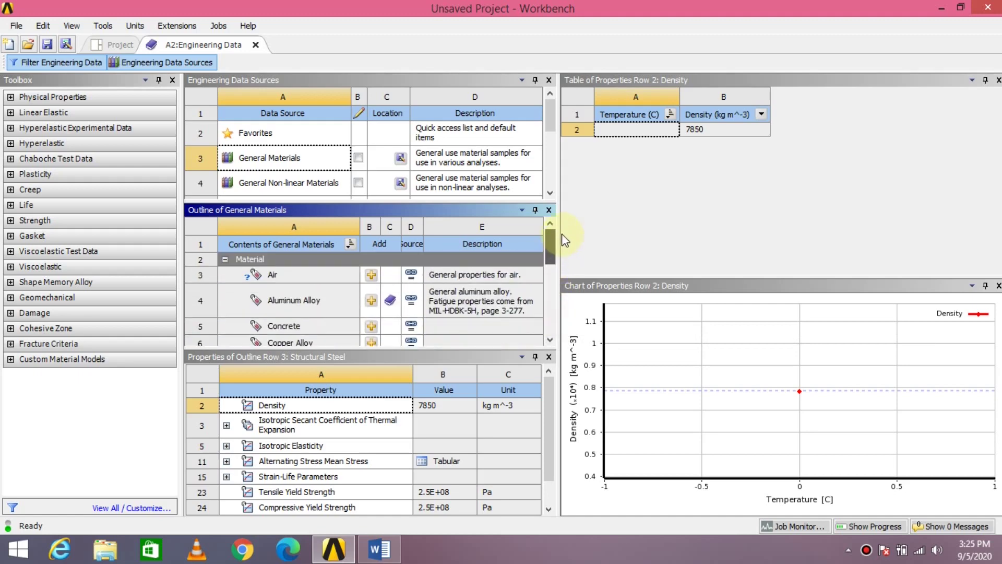
mouse_move(390, 302)
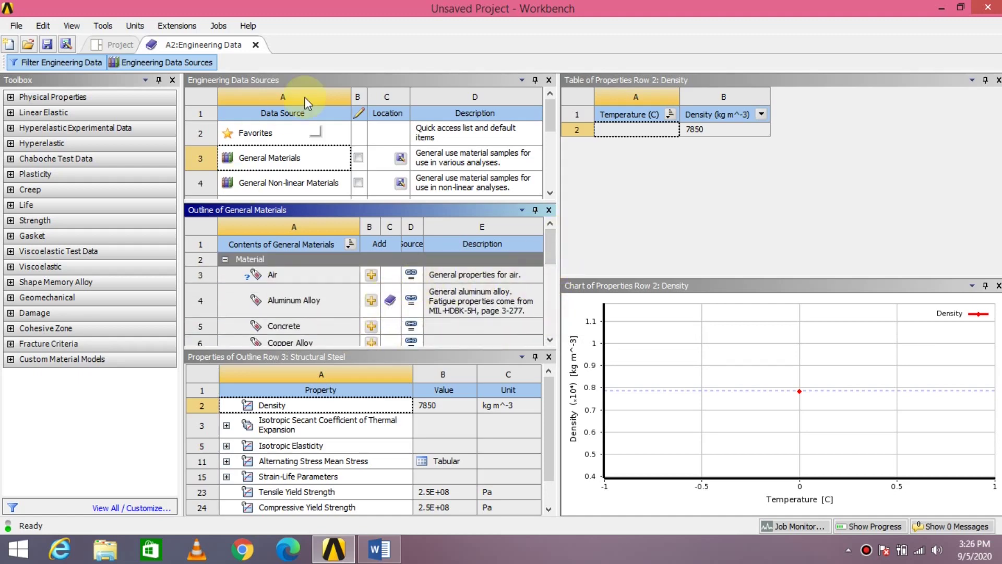
left_click(209, 45)
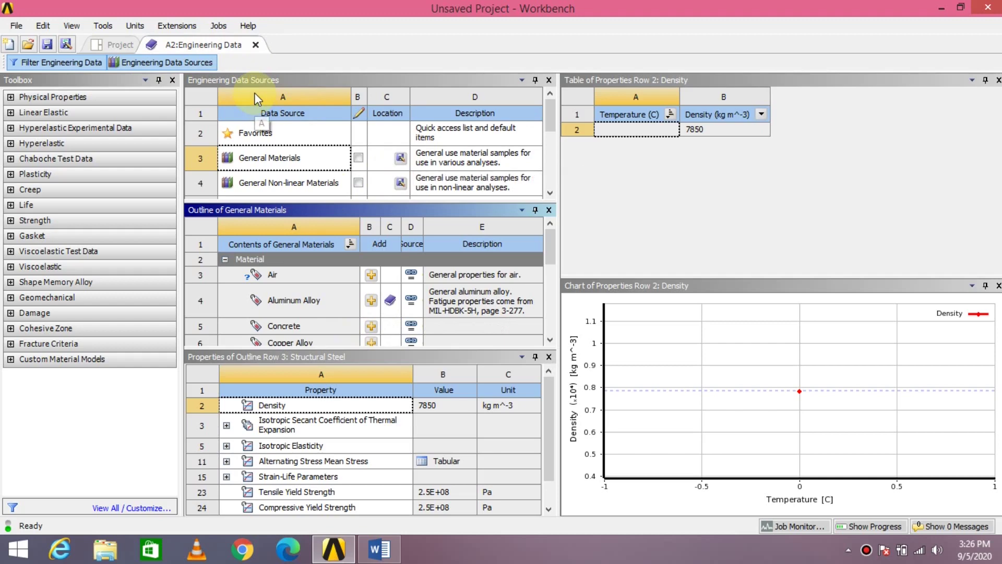
left_click(140, 29)
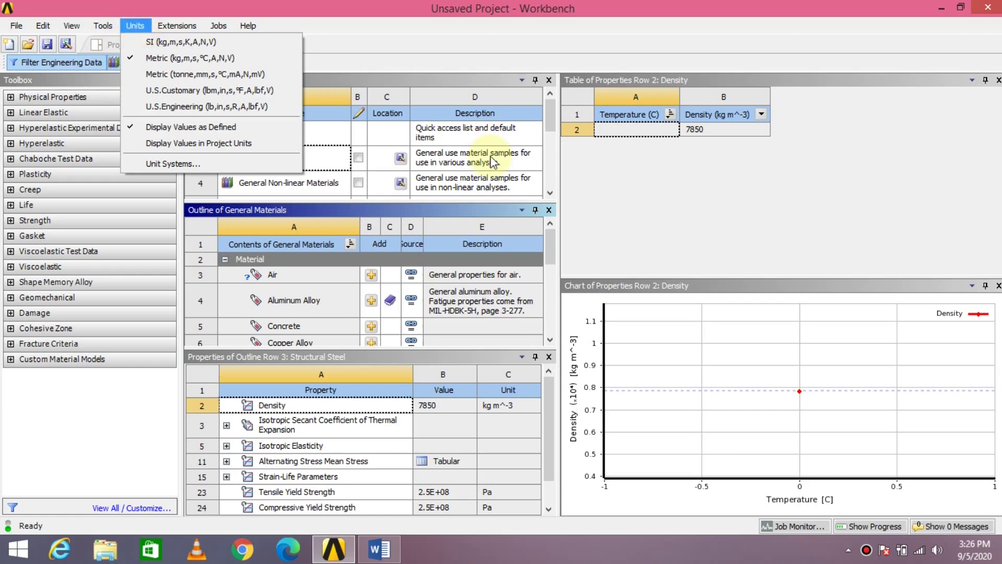
left_click(639, 189)
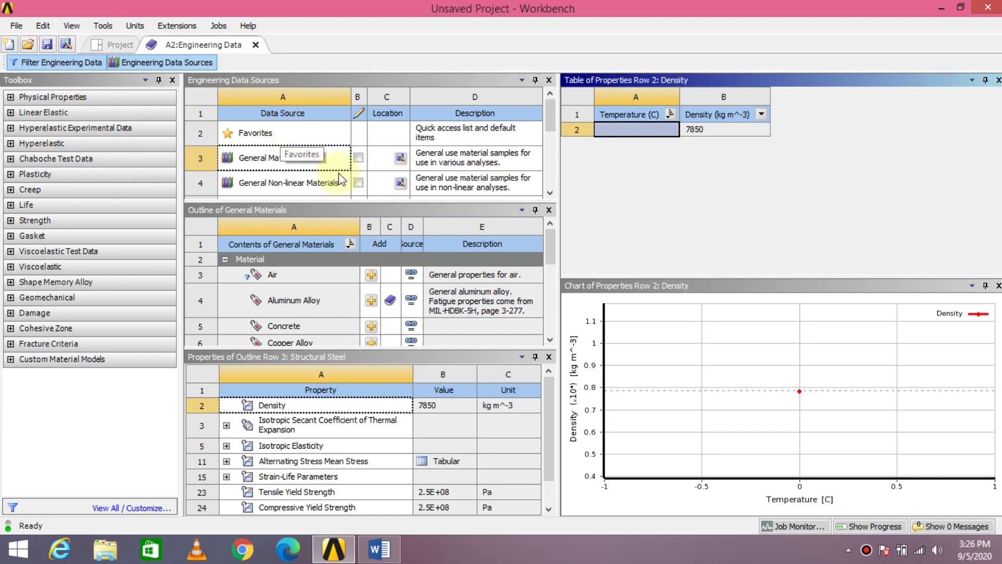
left_click(256, 46)
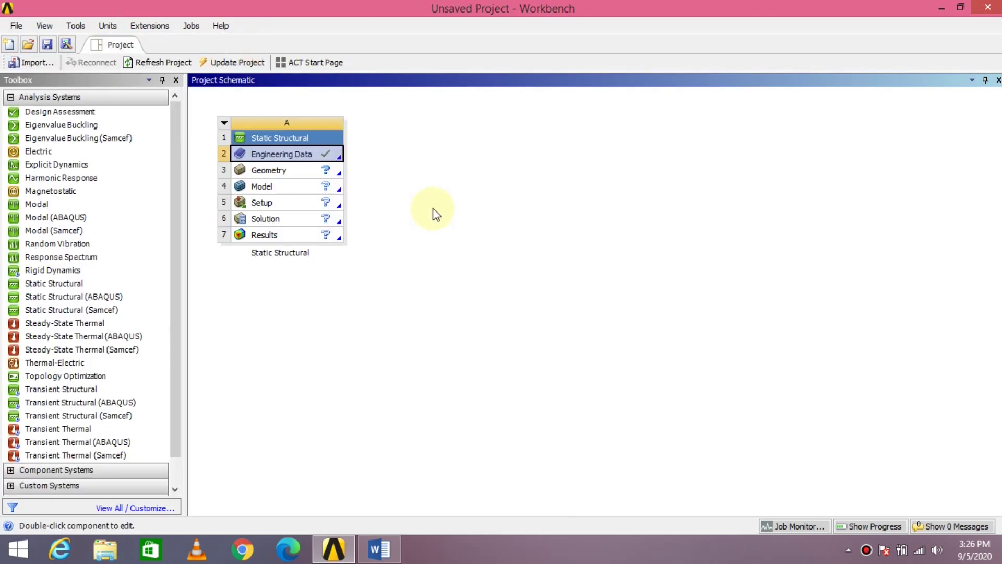
Reopen the engineering data to check its list of materials and close it again
double_click(301, 154)
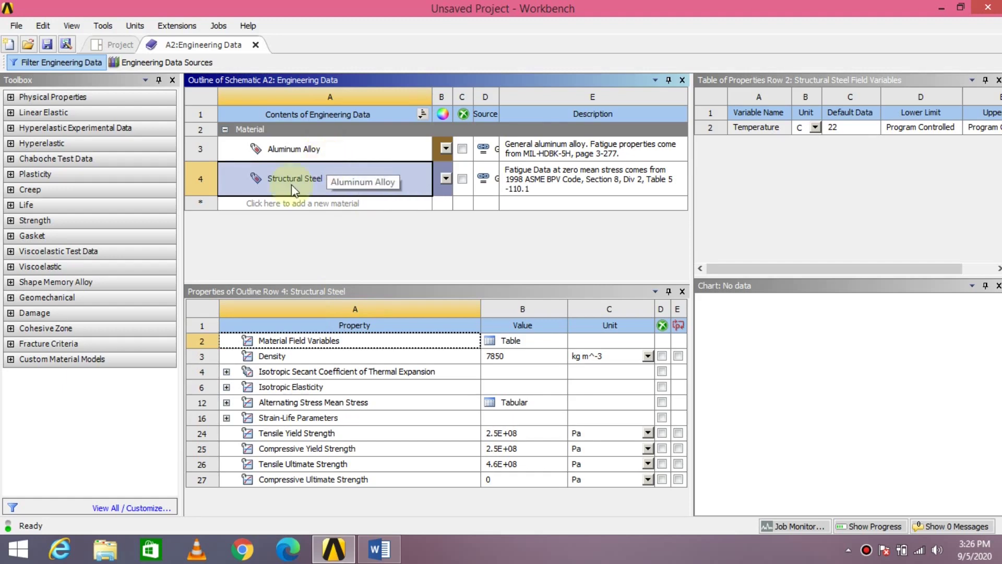
left_click(255, 45)
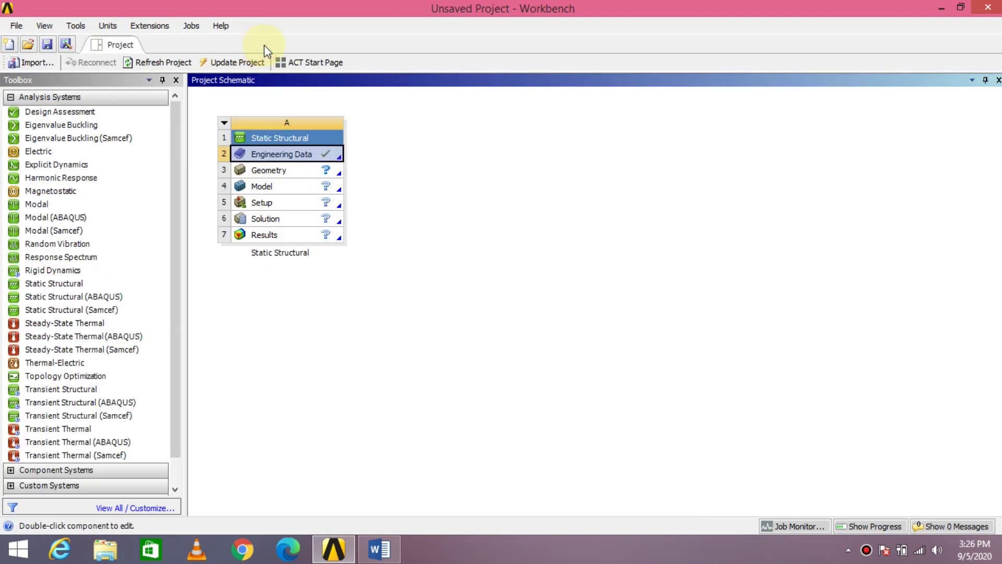
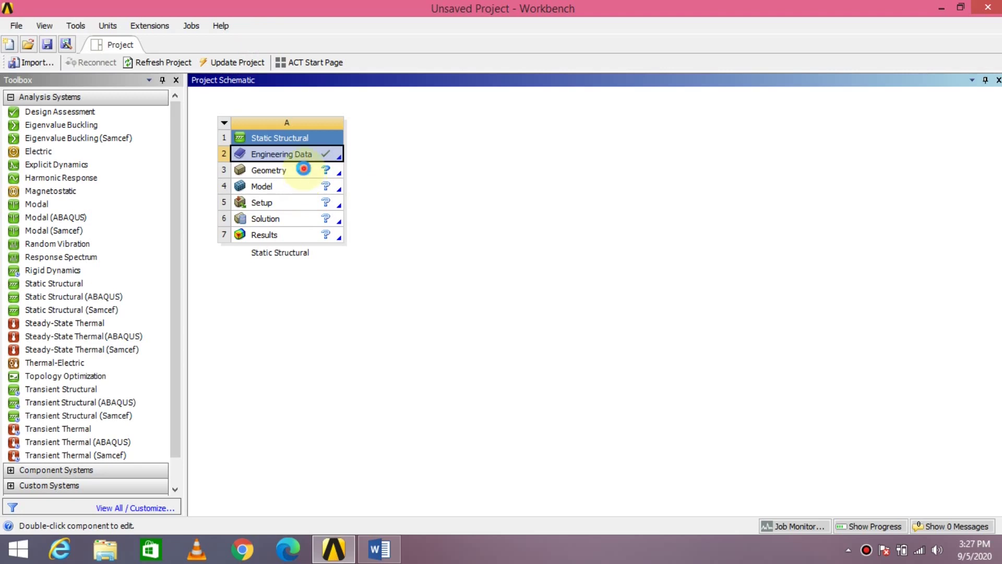
Import the geometry file clamp.stp into the Static Structural system
left_click(305, 172)
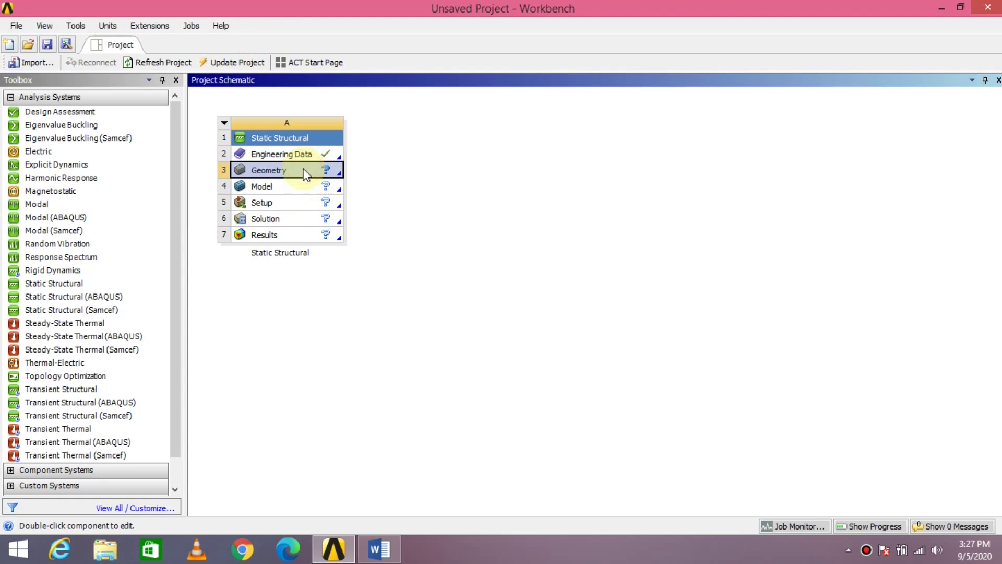
left_click(306, 172)
right_click(305, 172)
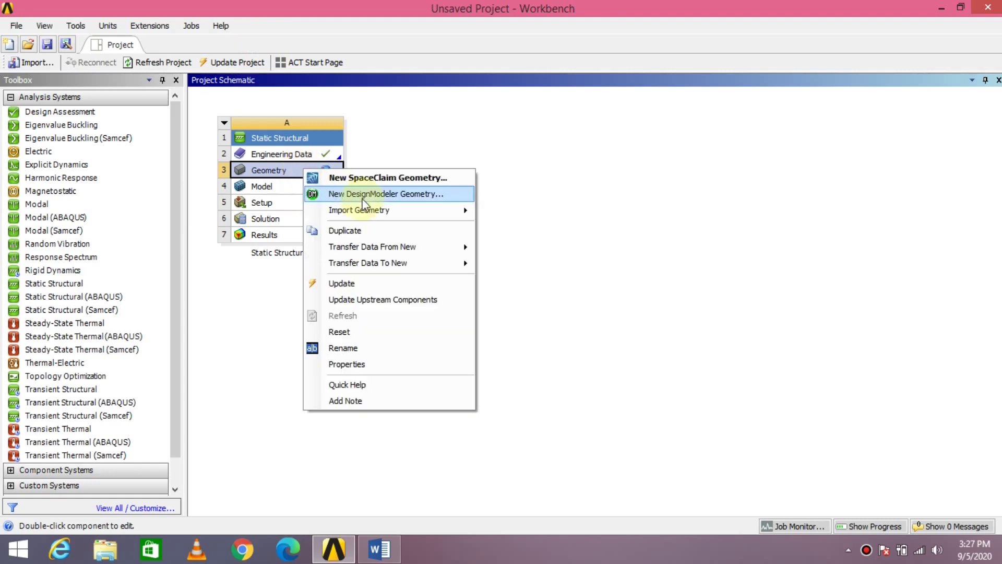
mouse_move(375, 208)
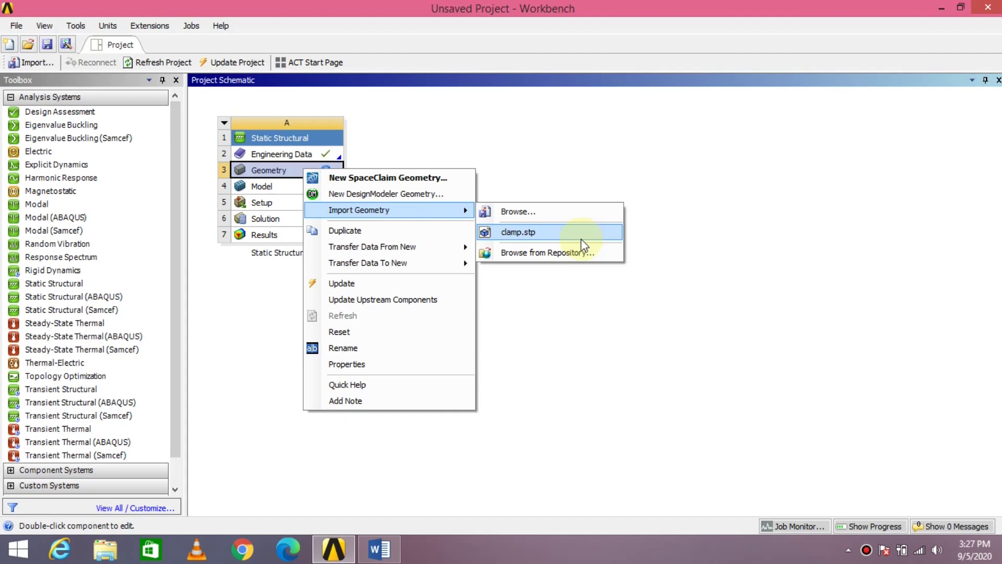
left_click(561, 236)
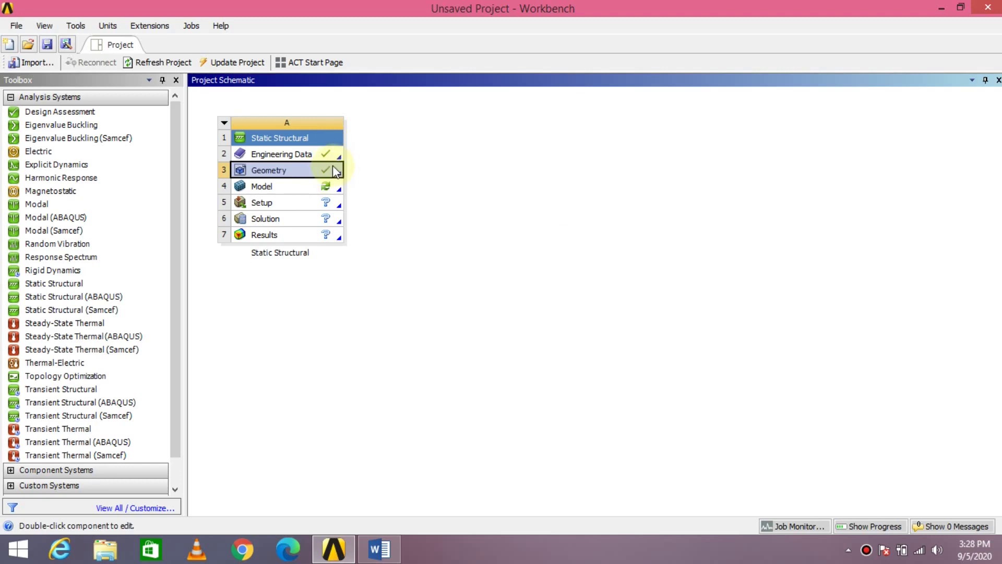
Open the system's Model in Mechanical, allowing the AnsysWB and ReaderHost modules through the Windows firewall
double_click(267, 187)
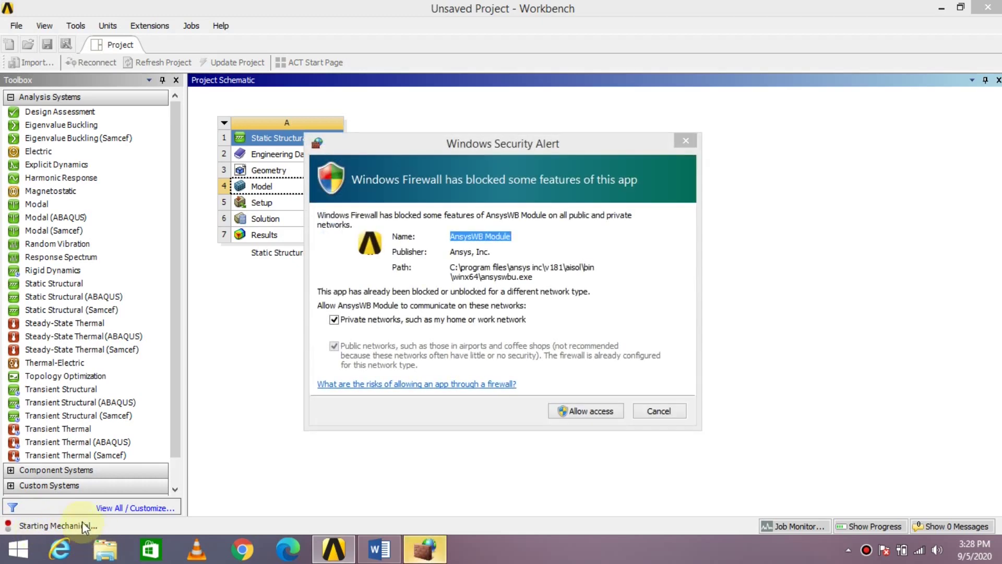
left_click(603, 412)
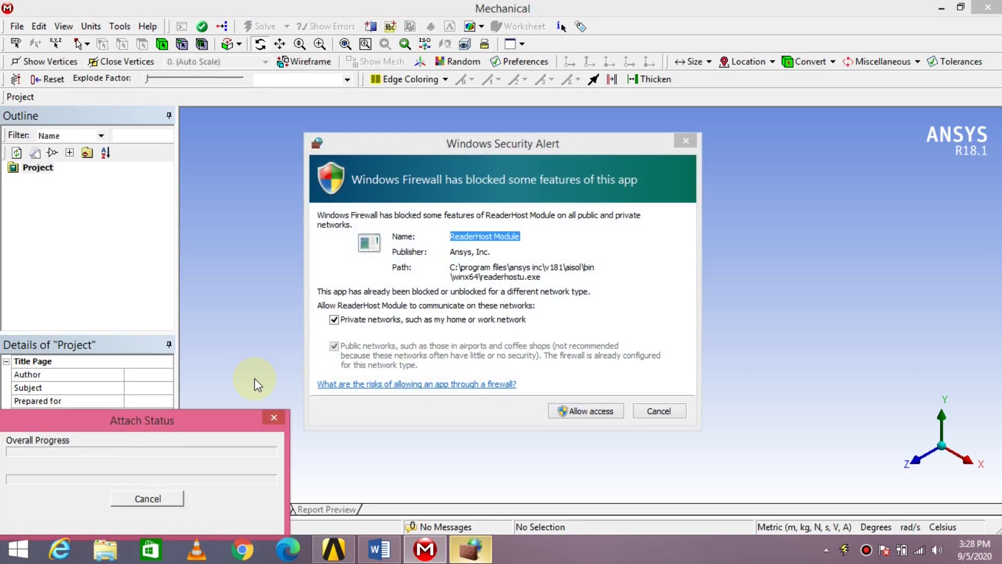
left_click(605, 410)
left_click(605, 410)
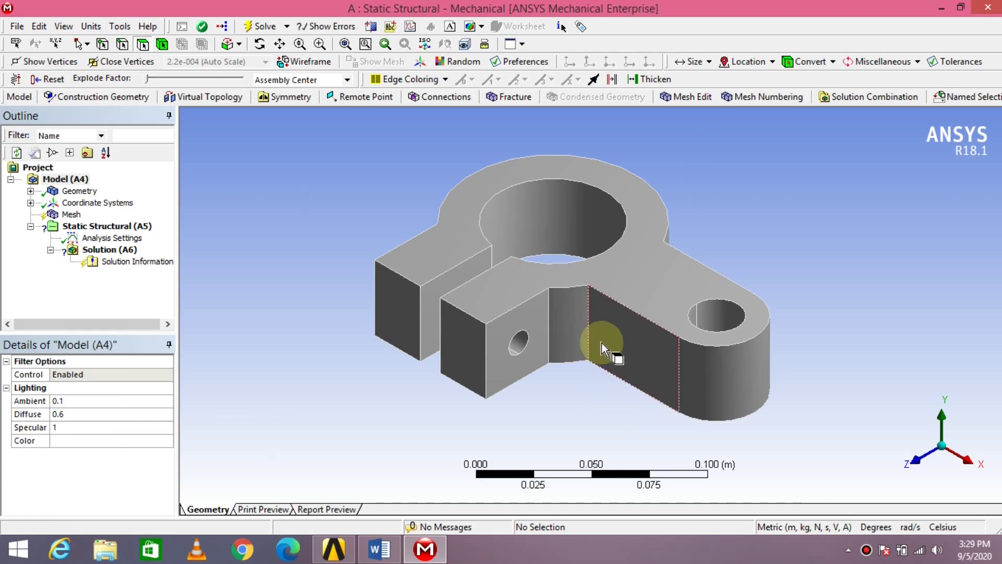
Assign the Aluminum Alloy material to the CLAMP body
left_click(30, 191)
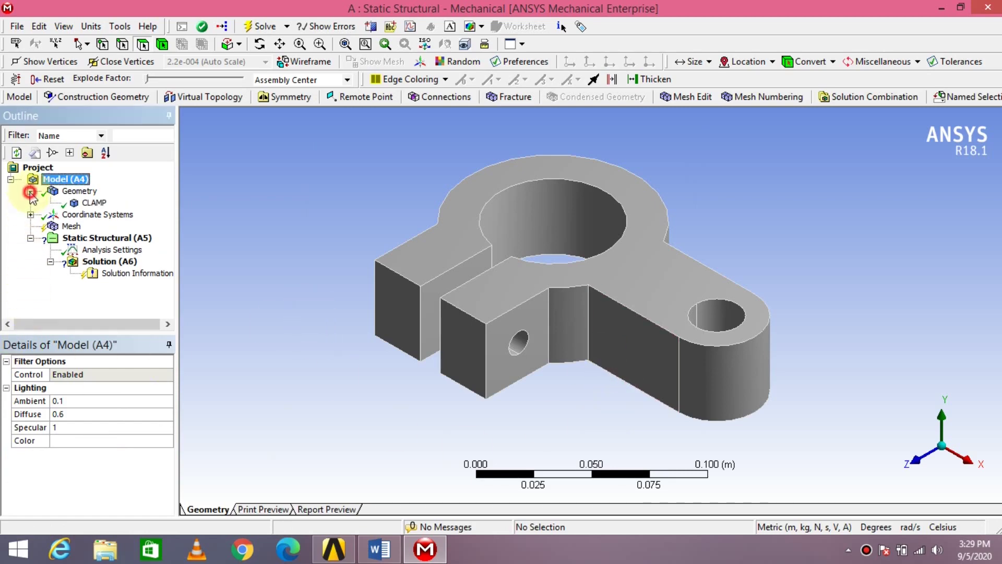
left_click(99, 203)
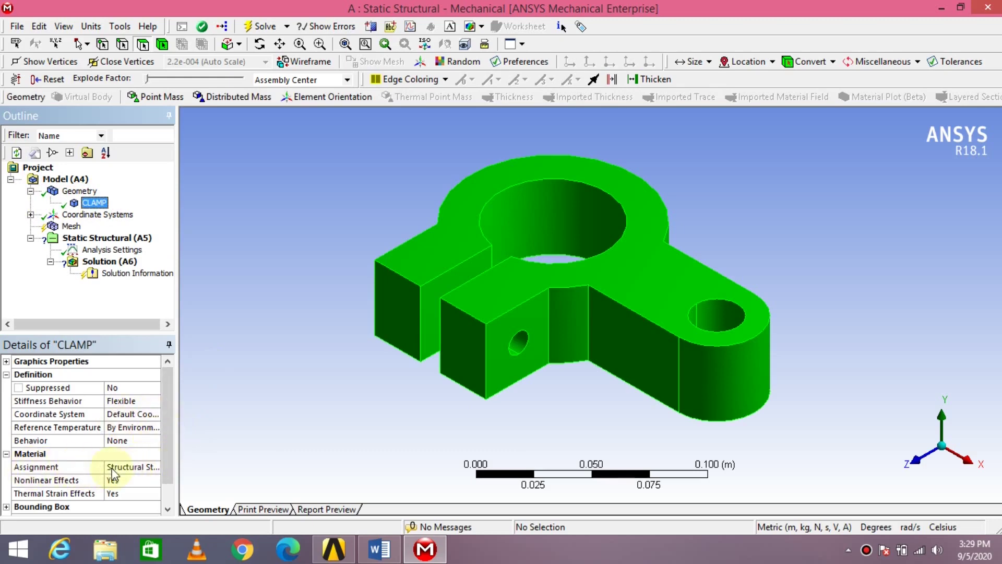
left_click(135, 467)
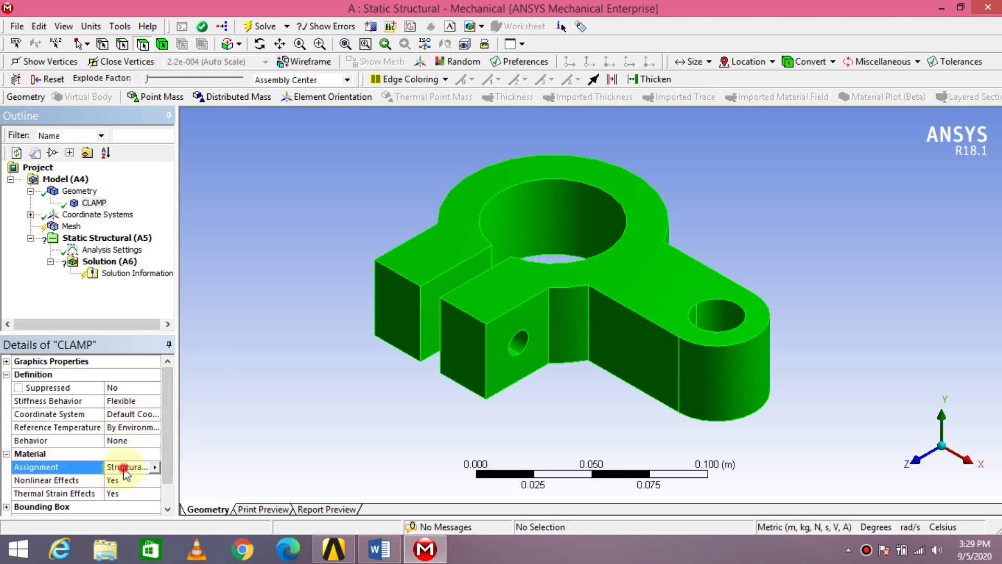
left_click(155, 467)
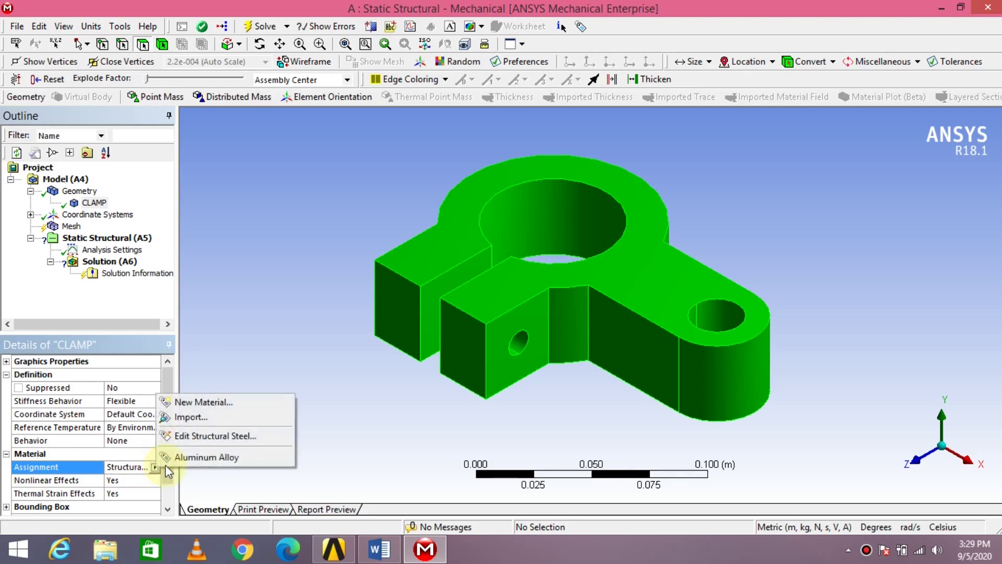
left_click(194, 461)
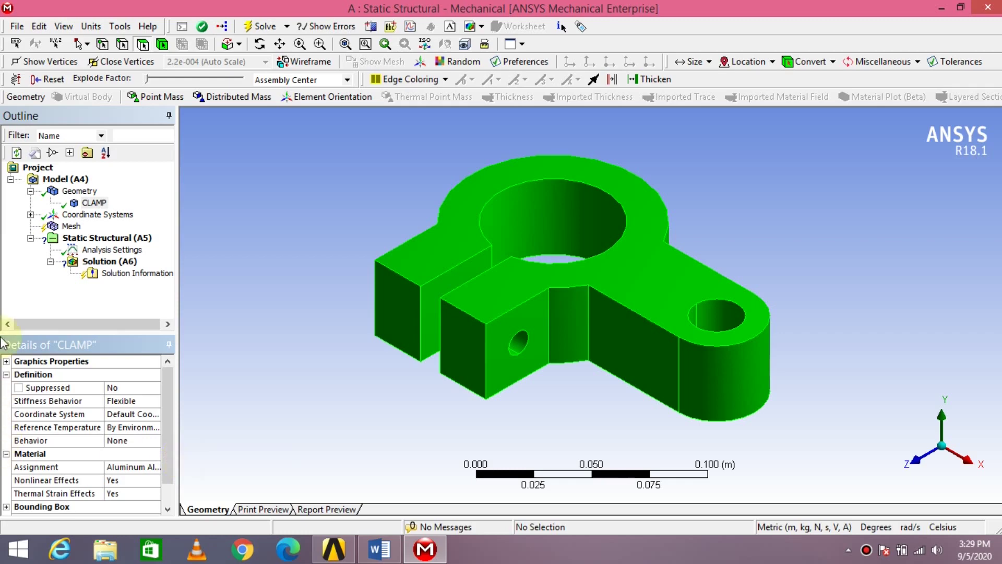
left_click(31, 191)
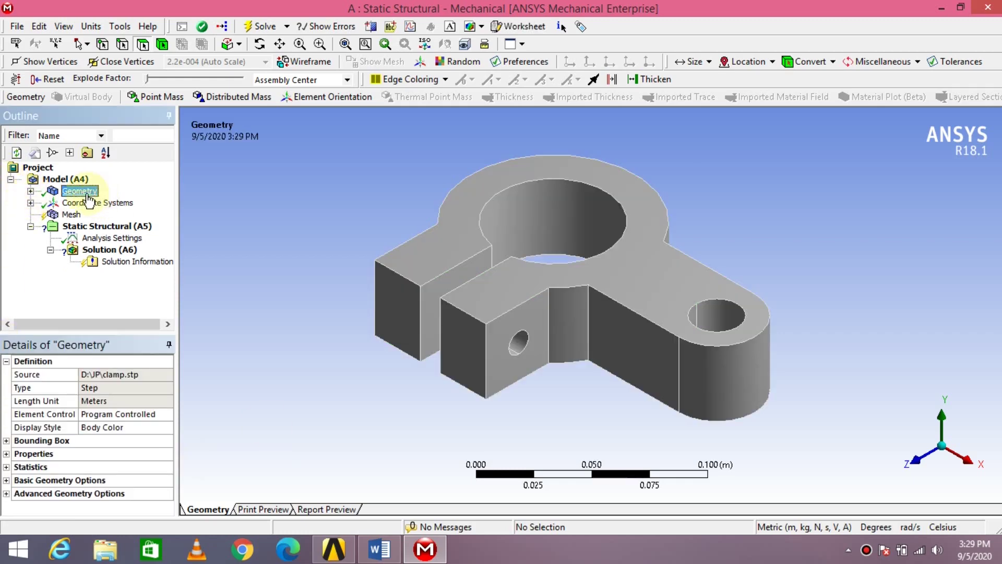
left_click(30, 191)
left_click(91, 204)
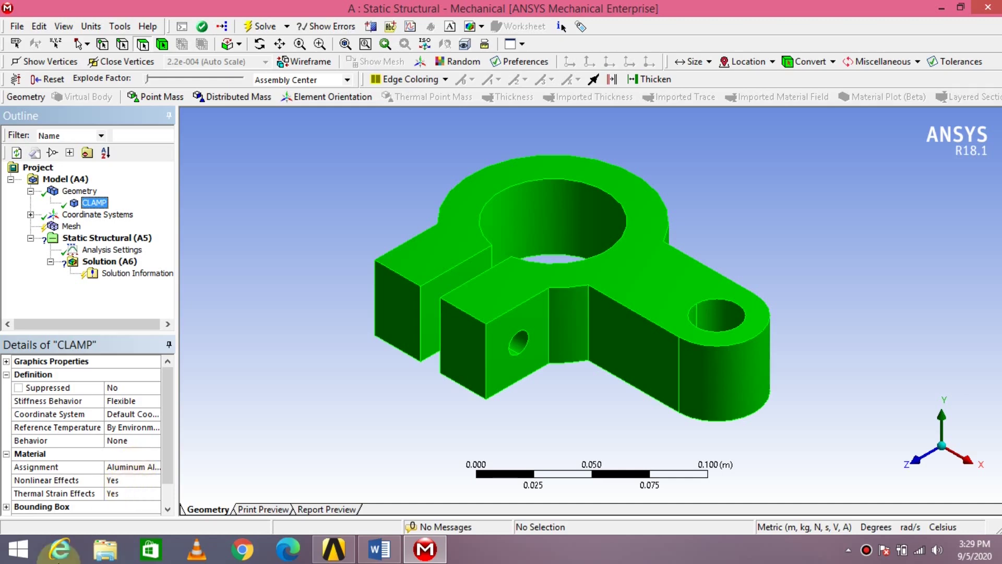
Generate a mesh on the clamp with the default mesh settings
left_click(71, 227)
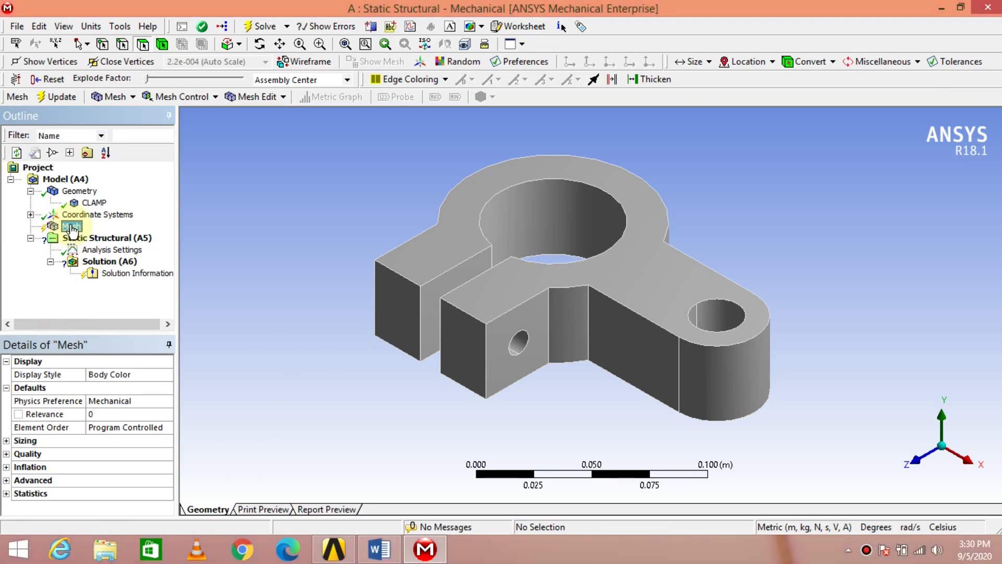
right_click(72, 229)
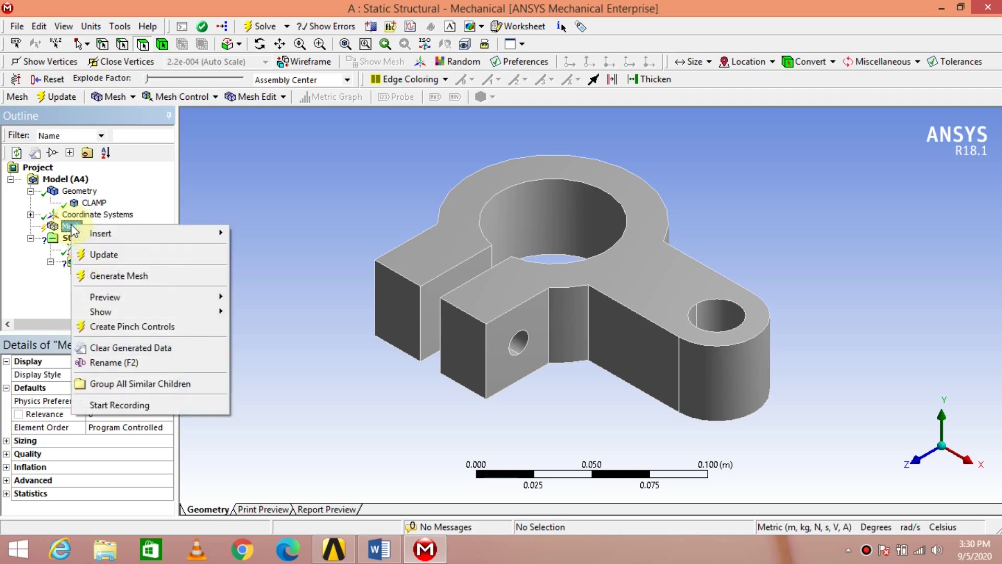
left_click(119, 277)
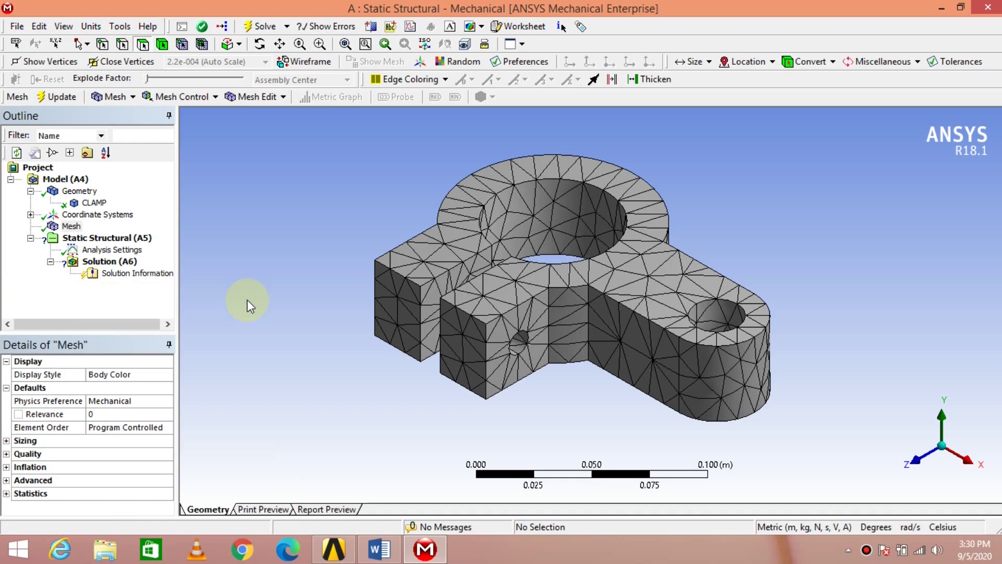
Set the mesh's Relevance Center to Medium and regenerate the mesh on the clamp
left_click(71, 228)
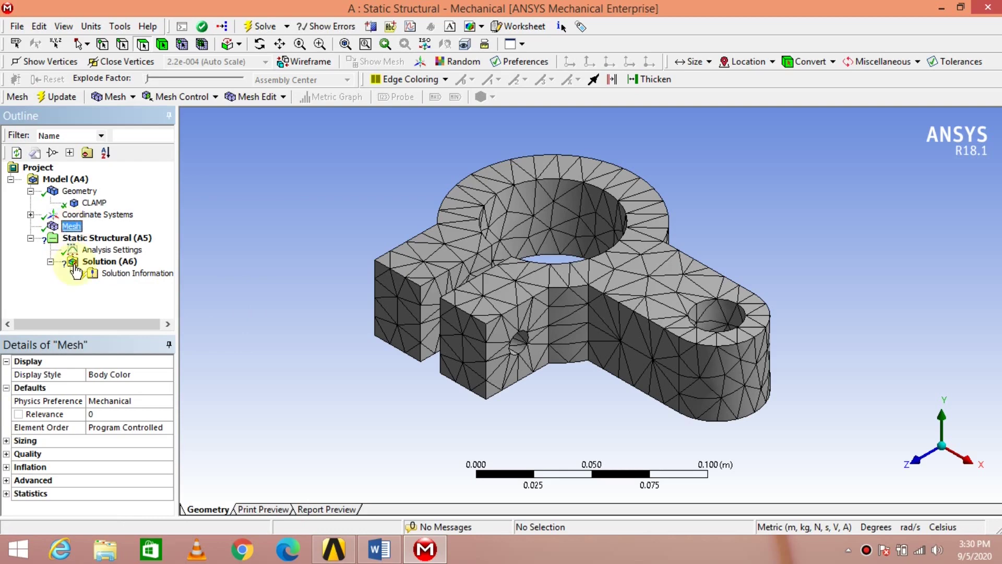
left_click(8, 441)
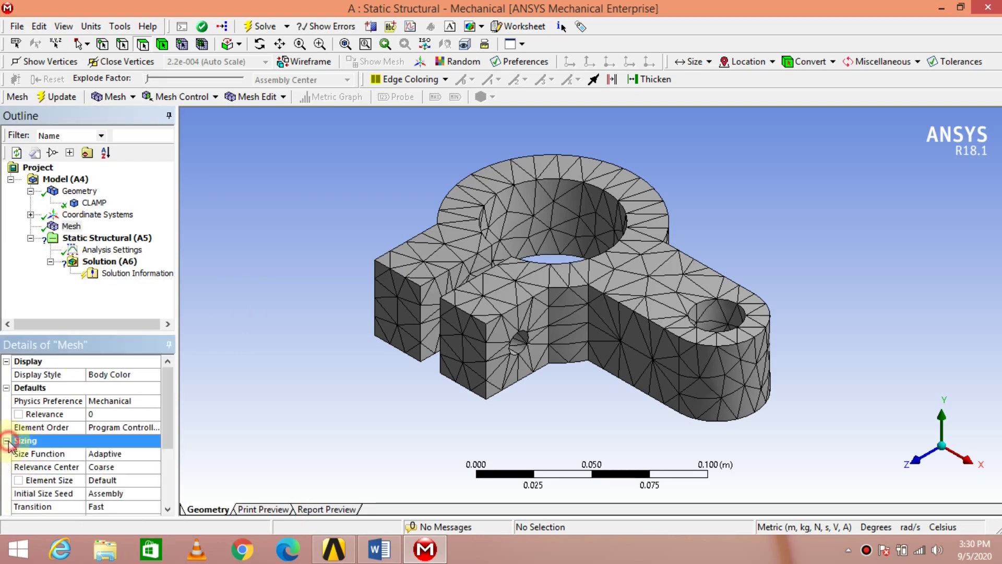
left_click(117, 467)
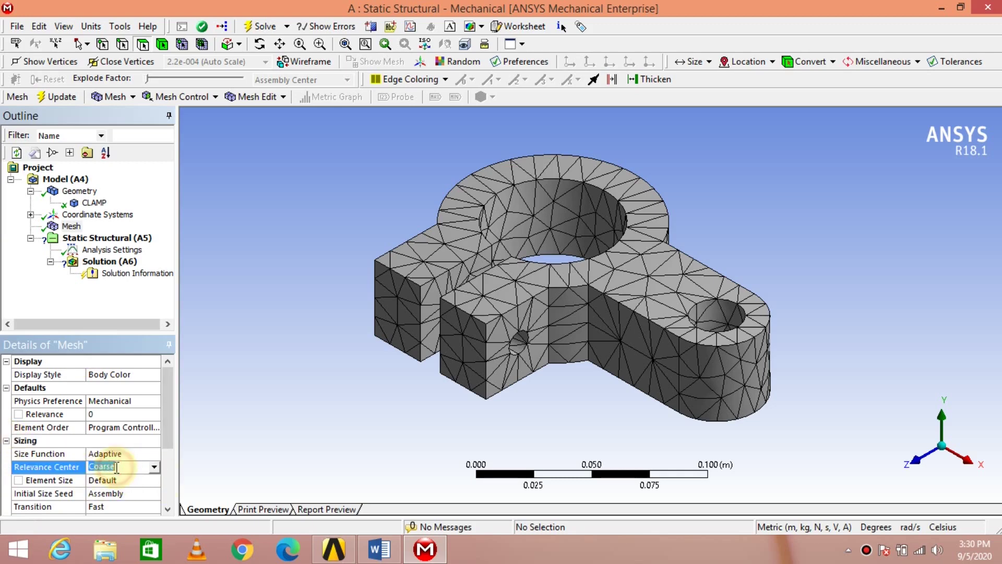
left_click(154, 467)
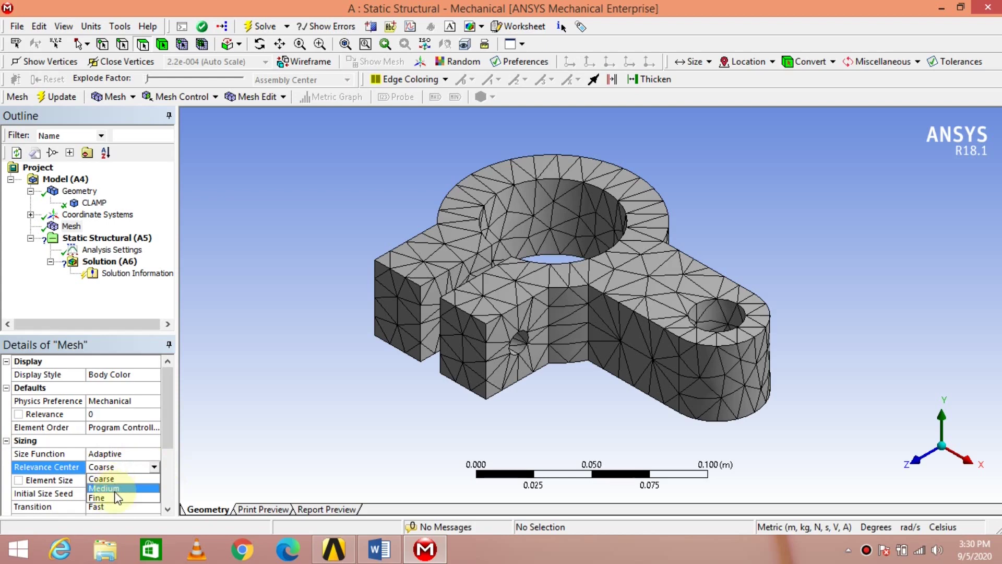
left_click(115, 490)
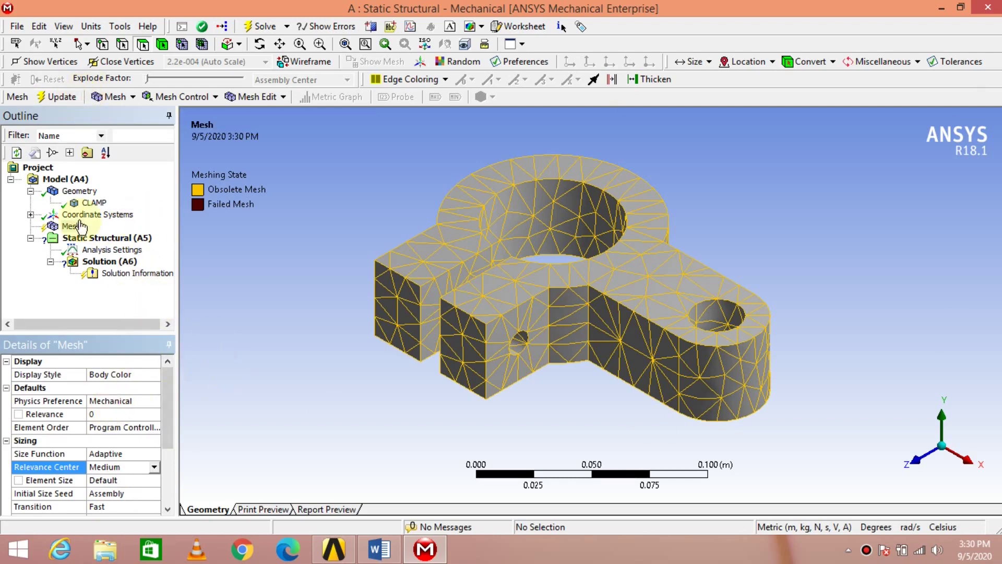
left_click(63, 99)
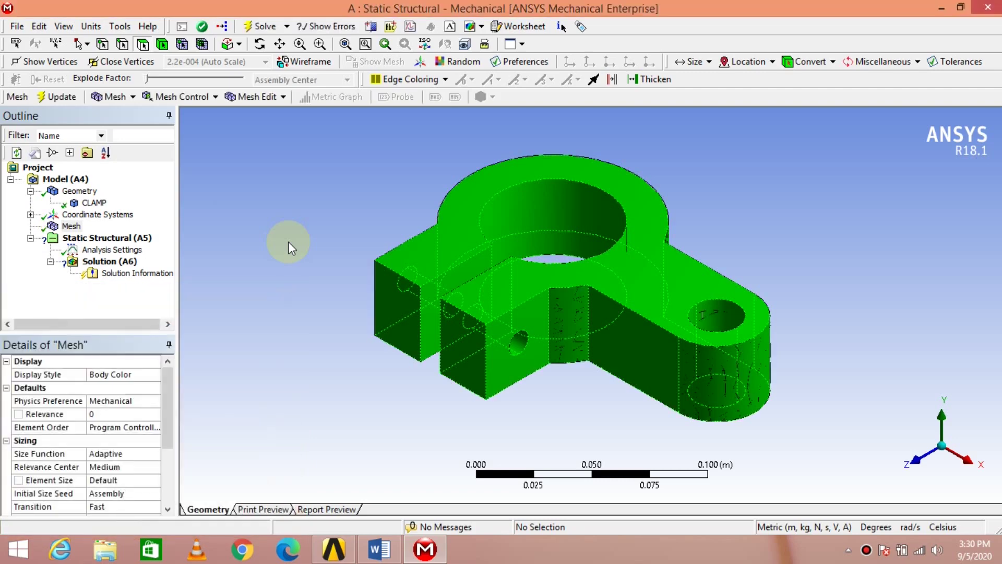
left_click(76, 226)
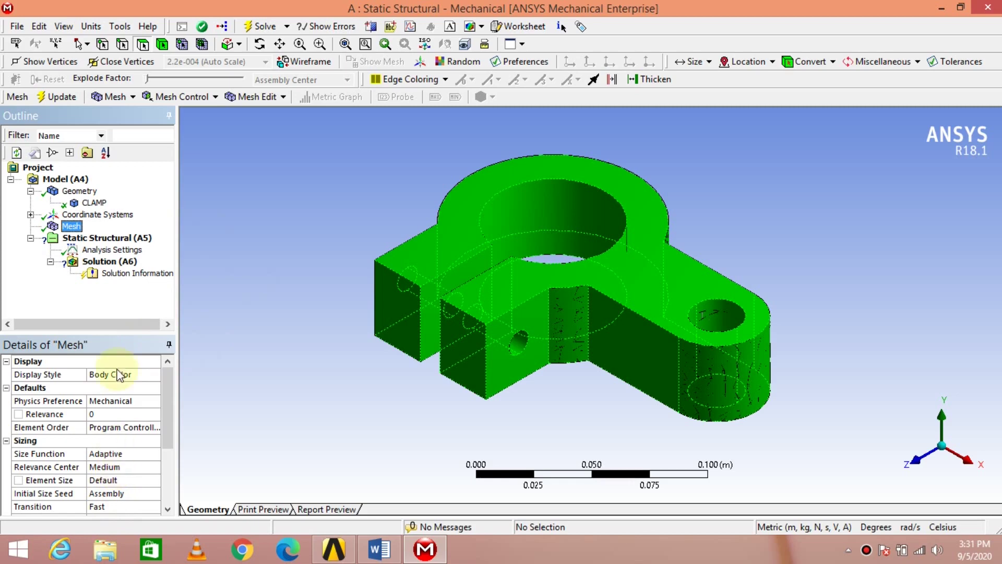
left_click(111, 96)
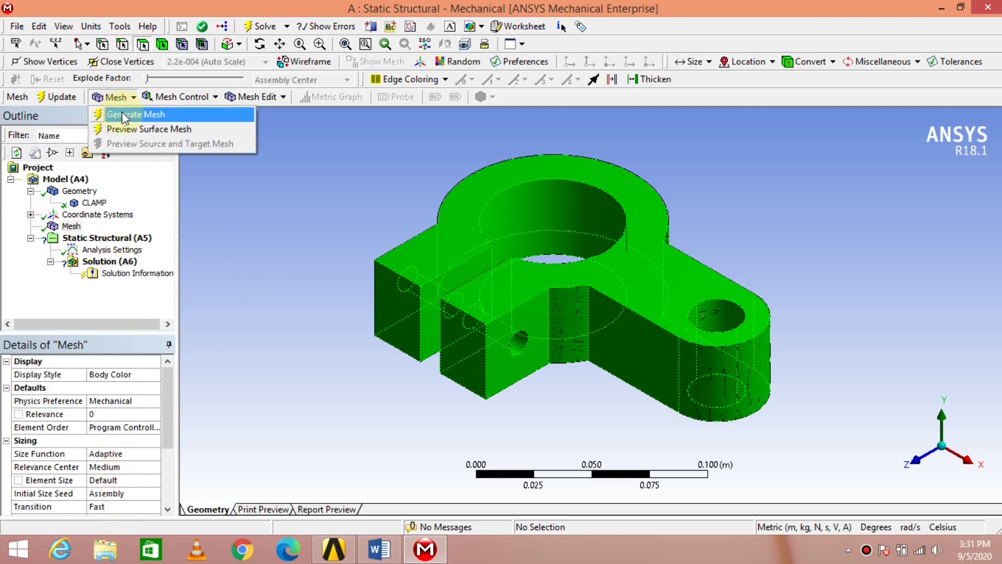
left_click(122, 113)
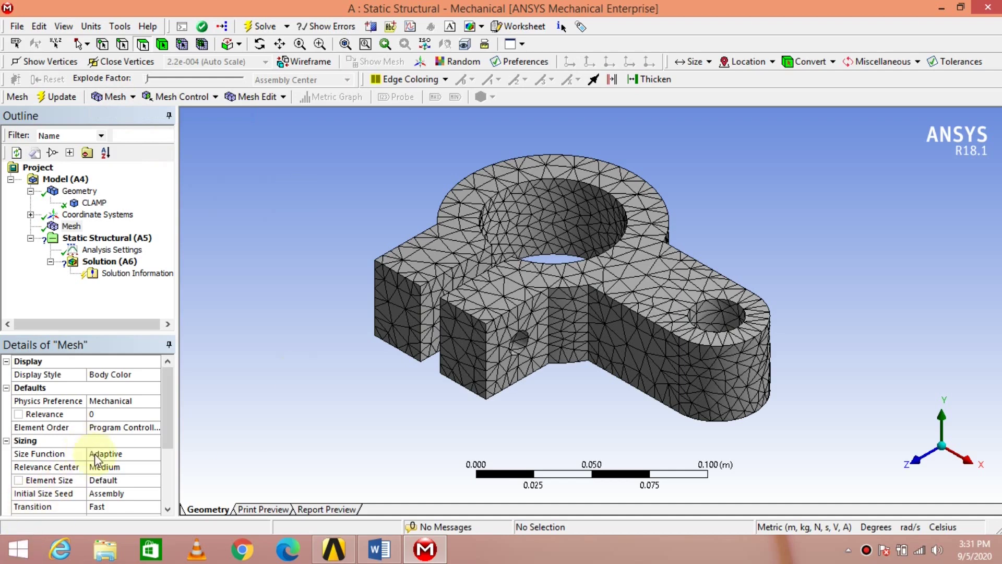
Refine the clamp mesh by setting its Relevance Center to Fine and generating the mesh
left_click_drag(95, 453, 106, 471)
left_click(105, 468)
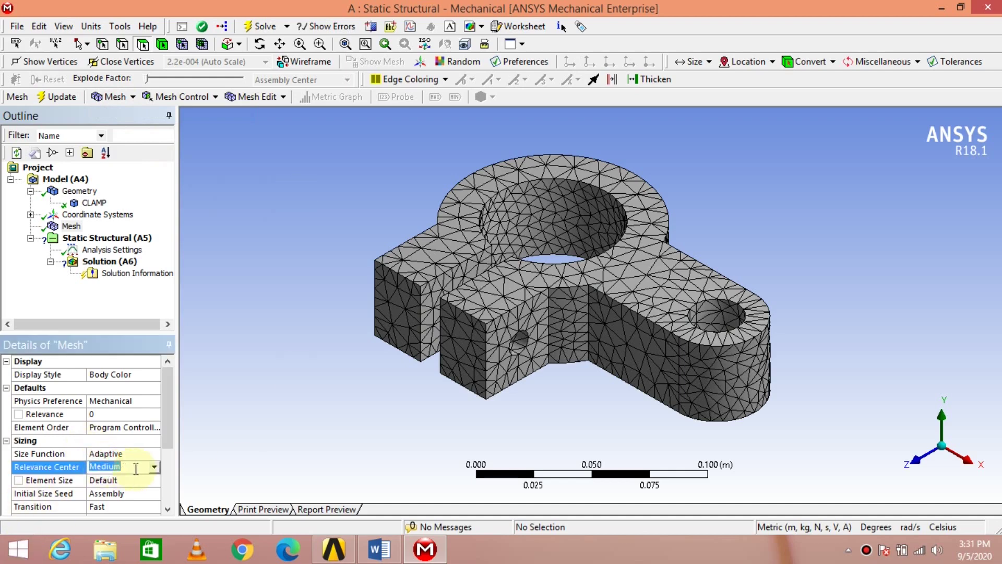
left_click(155, 468)
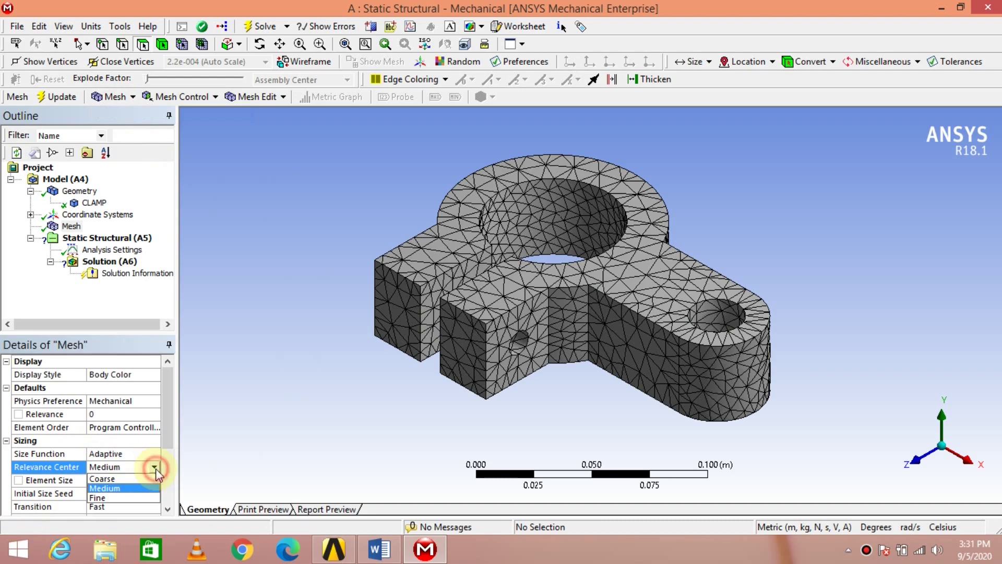
left_click(118, 498)
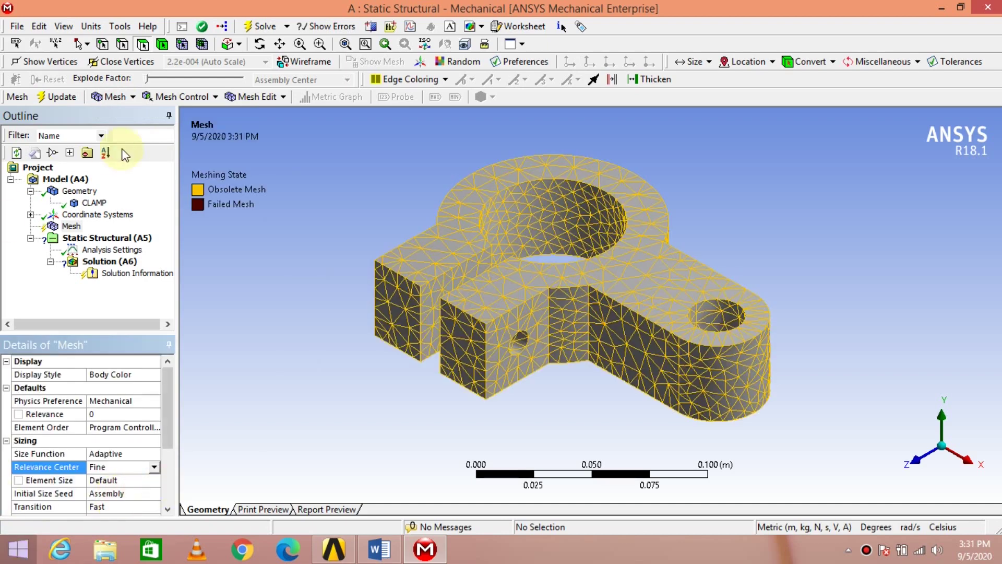
left_click(71, 228)
right_click(71, 229)
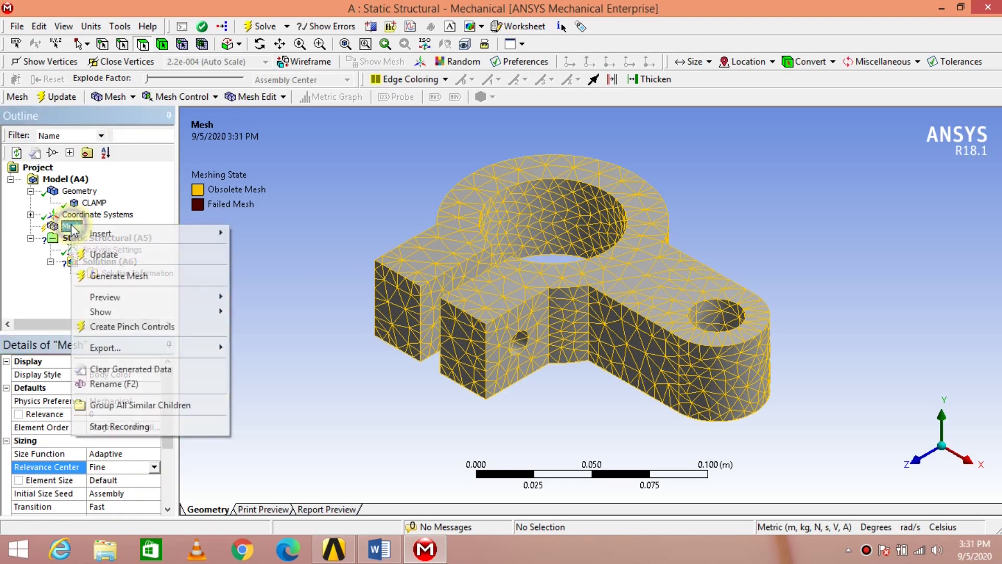
left_click(121, 275)
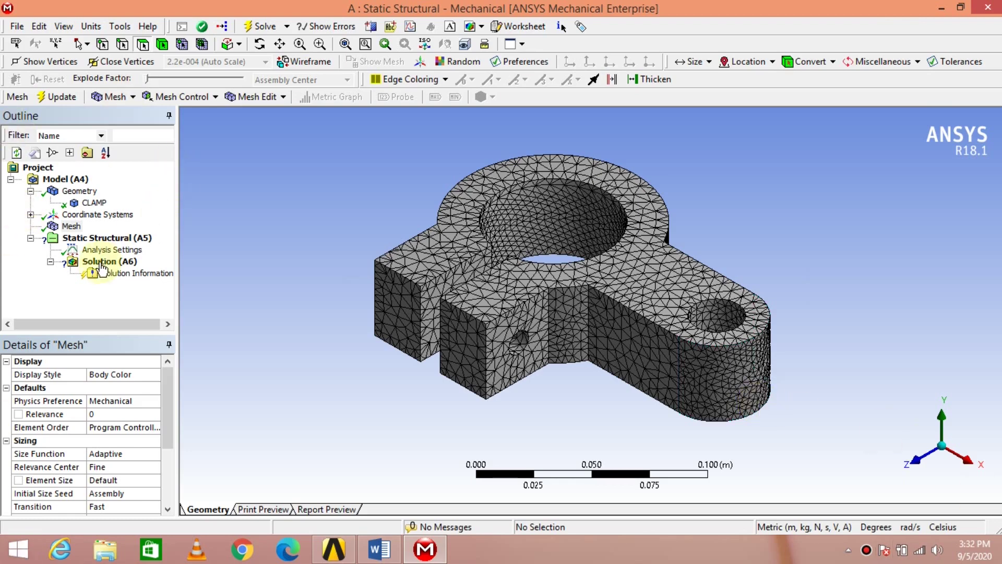
Add a Displacement condition to the Static Structural analysis, scoped to the inner cylindrical face of the clamp's large bore
left_click(113, 239)
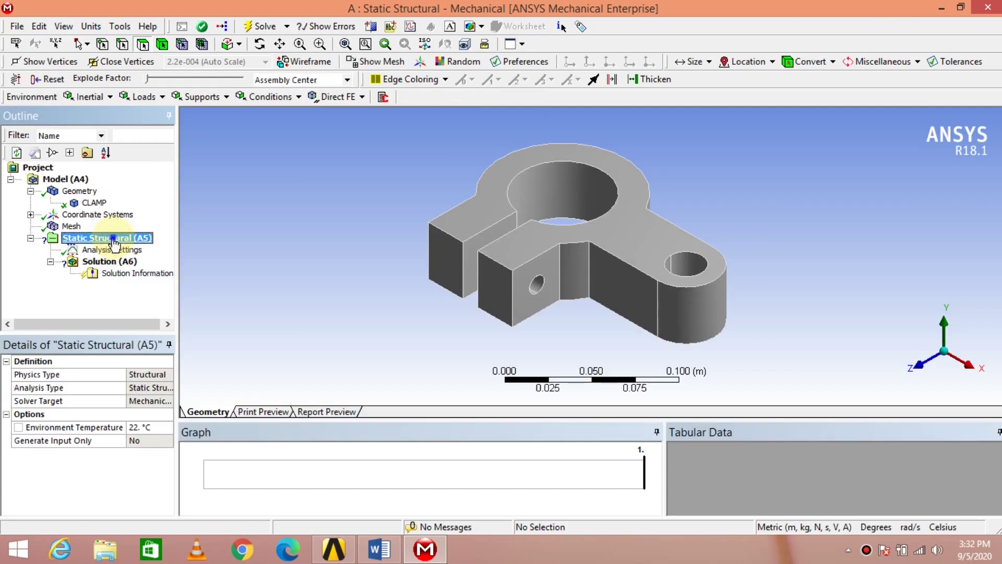
right_click(114, 242)
mouse_move(183, 253)
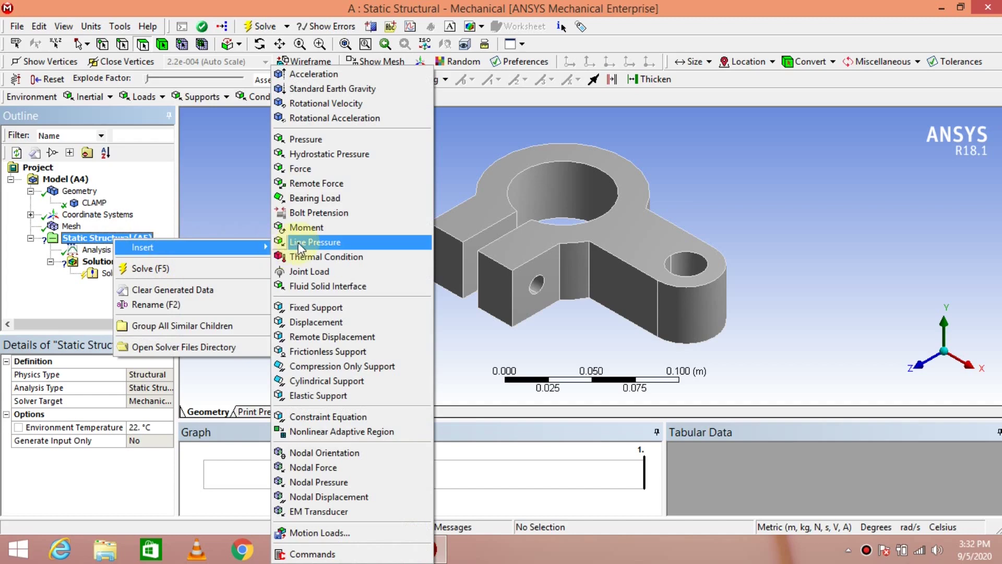
left_click(334, 324)
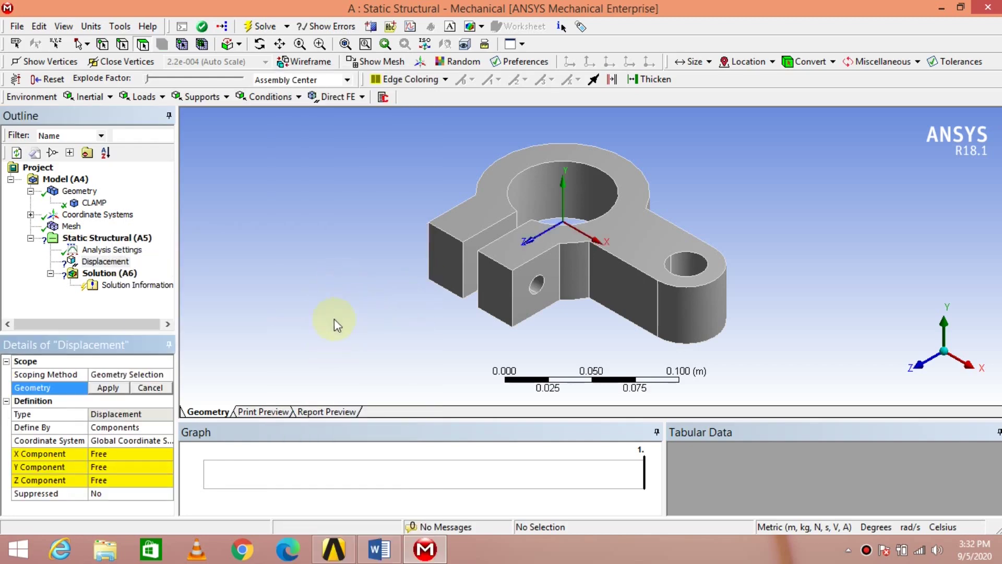
left_click(548, 186)
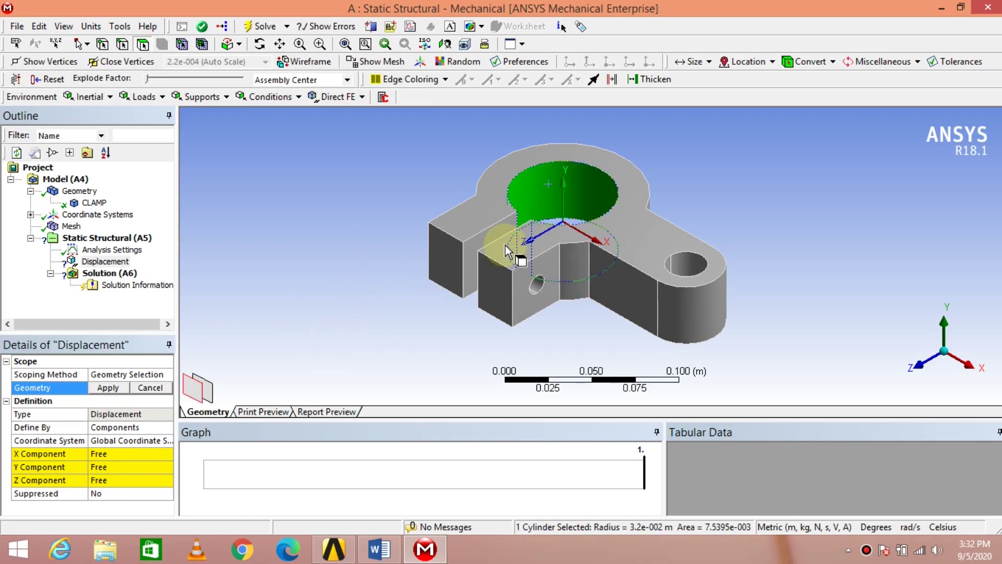
left_click(107, 389)
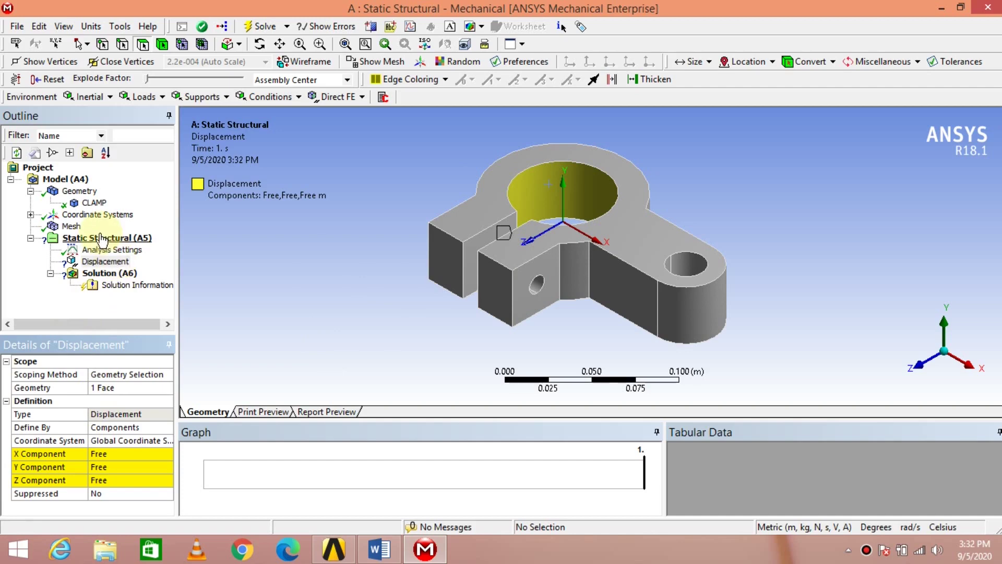
Add a Fixed Support to the Static Structural analysis on the inner cylindrical face of the clamp's large bore
left_click(101, 241)
right_click(104, 244)
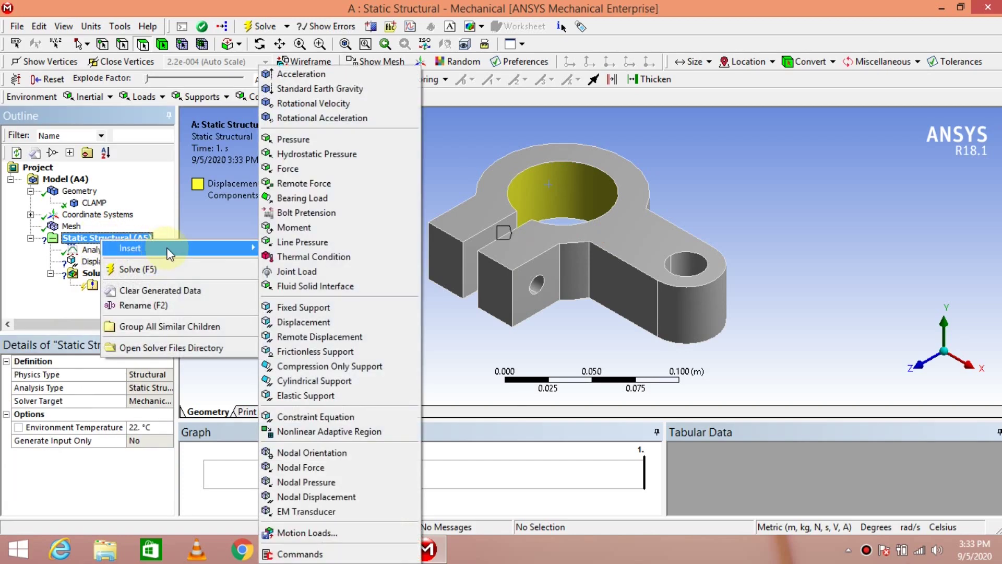
left_click(295, 308)
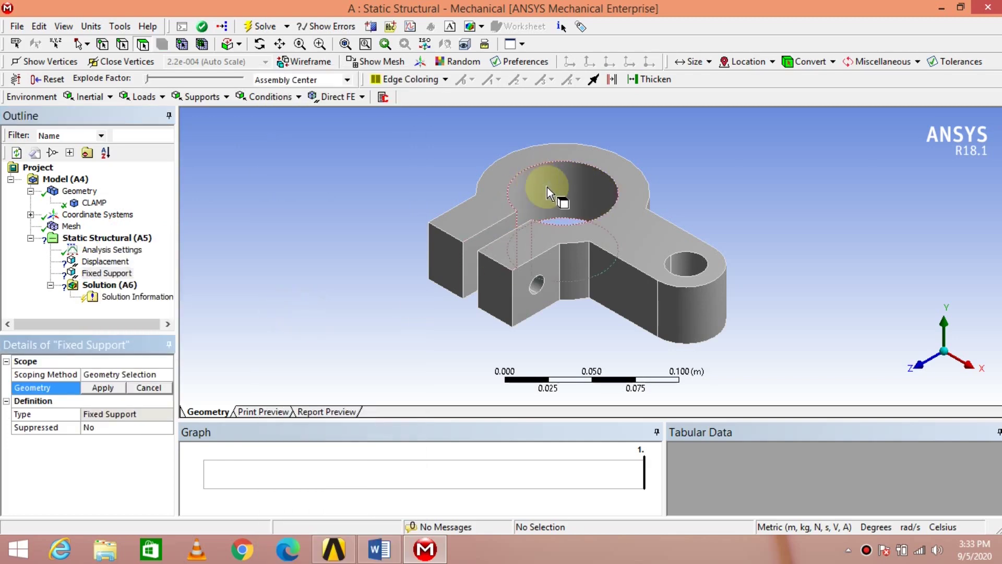
left_click(547, 187)
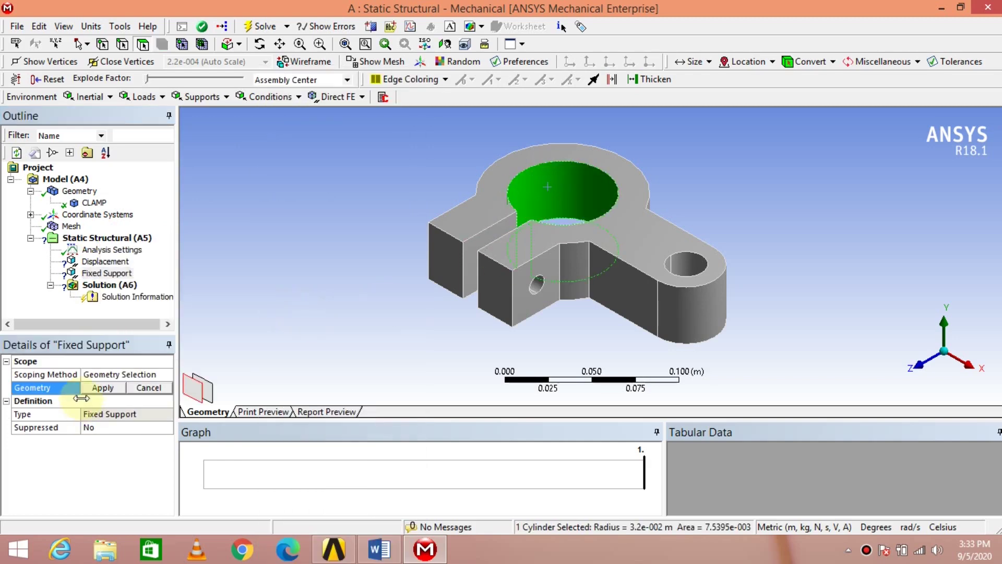
left_click(105, 387)
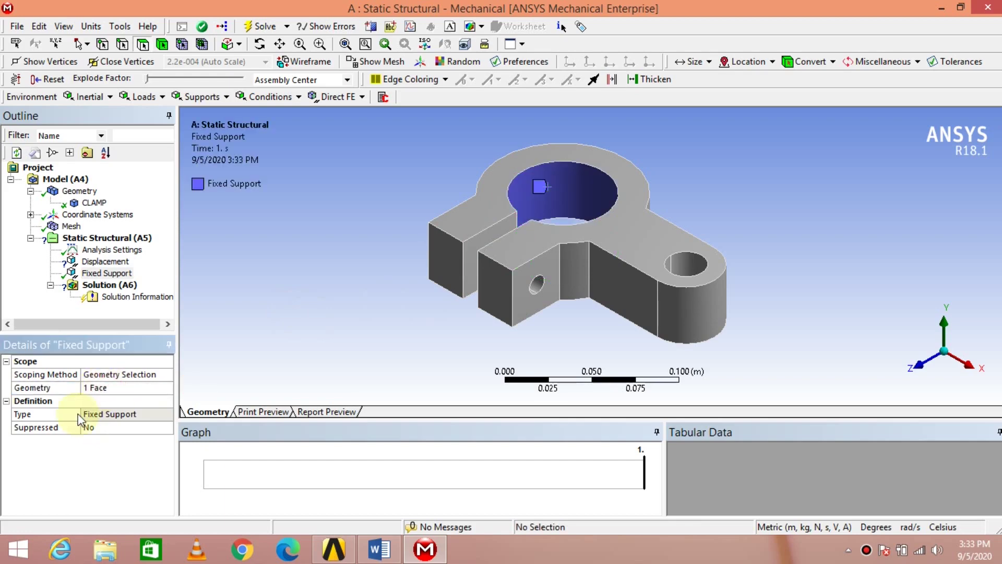
Delete the Displacement condition from the Static Structural analysis
left_click(105, 263)
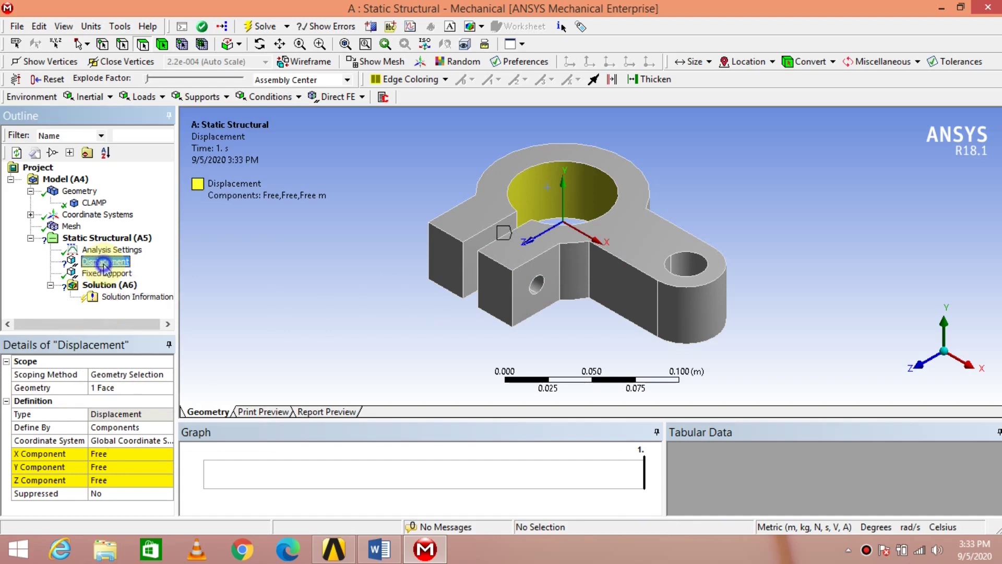
right_click(107, 266)
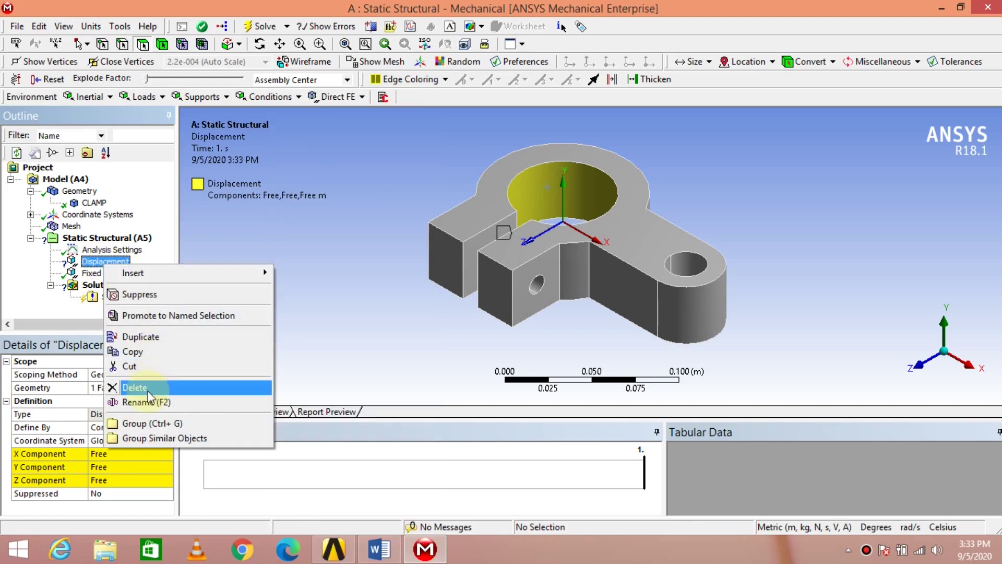
left_click(148, 390)
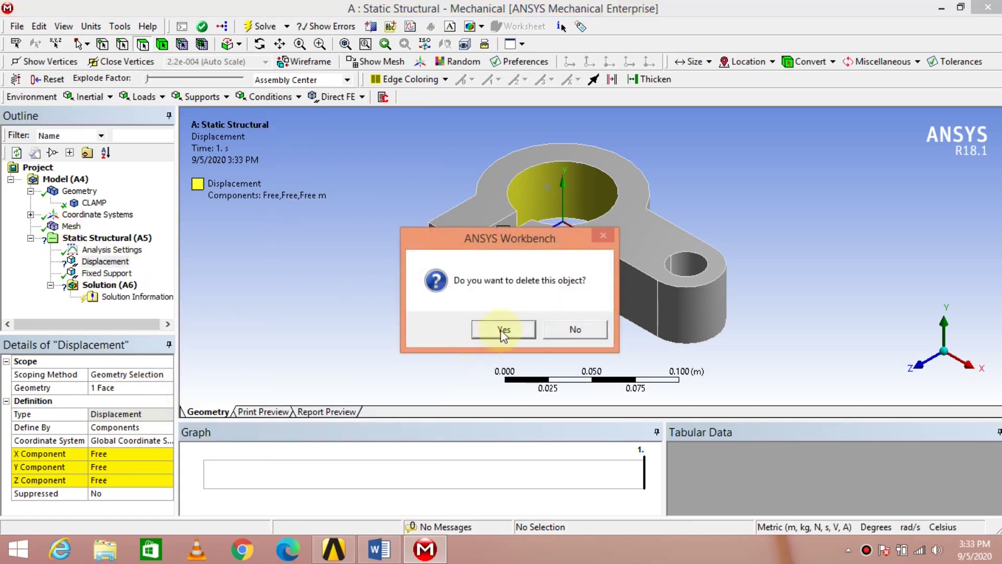
left_click(503, 331)
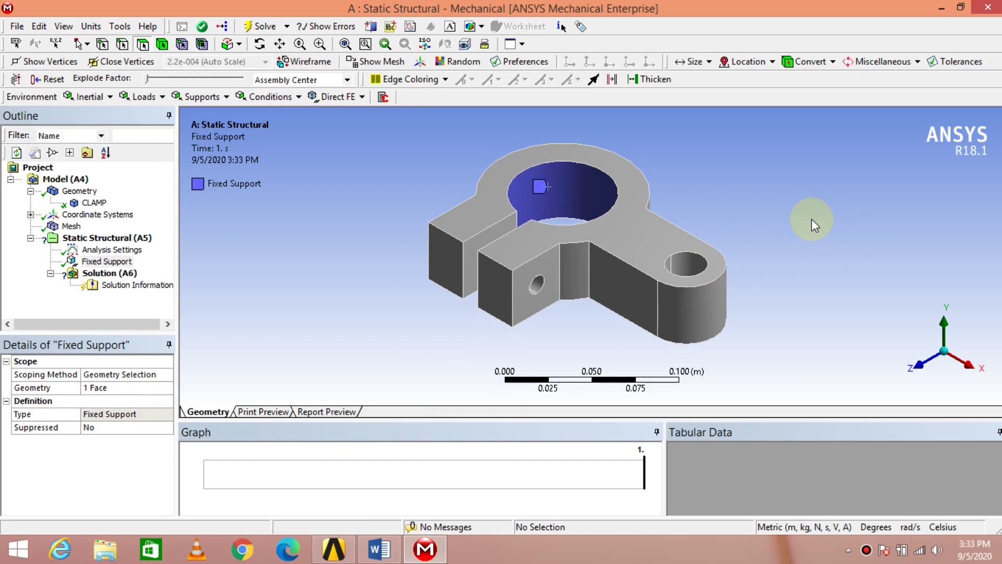
middle_click_drag(812, 218, 784, 236, "shift")
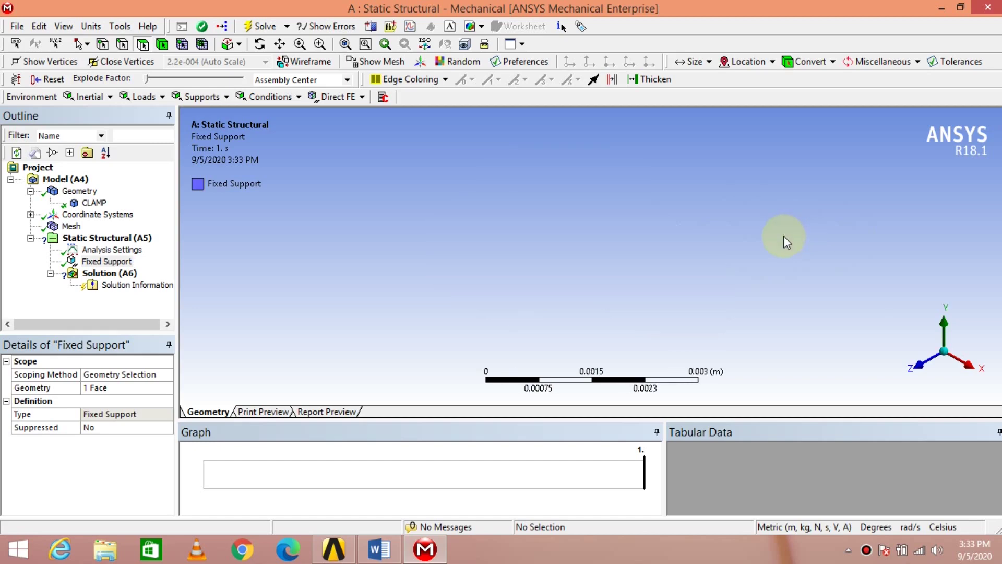
left_click(944, 350)
left_click(810, 292)
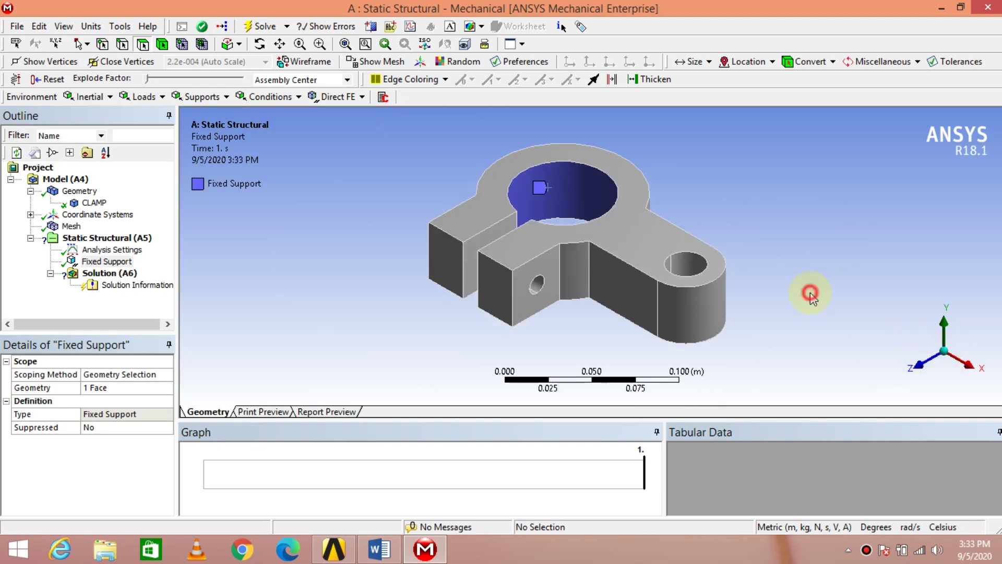
middle_click_drag(800, 310, 767, 364)
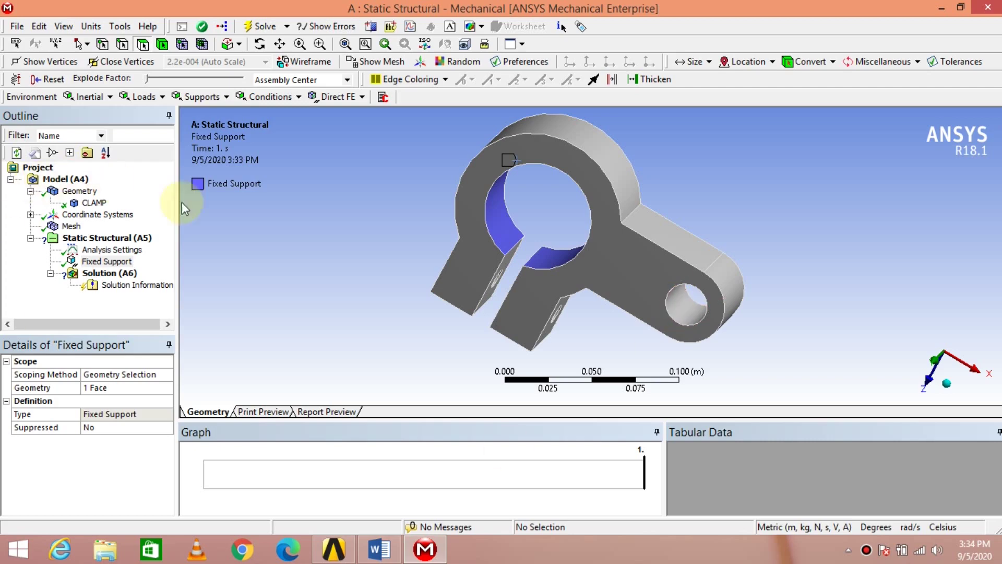
Switch the unit system to Metric (mm, kg, N, s, mV, mA)
left_click(89, 27)
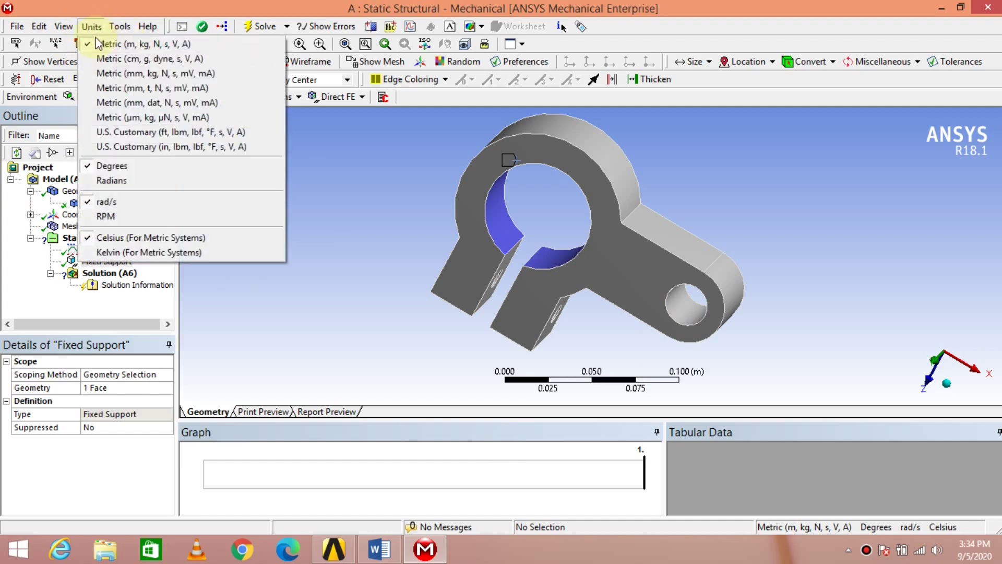
left_click(112, 74)
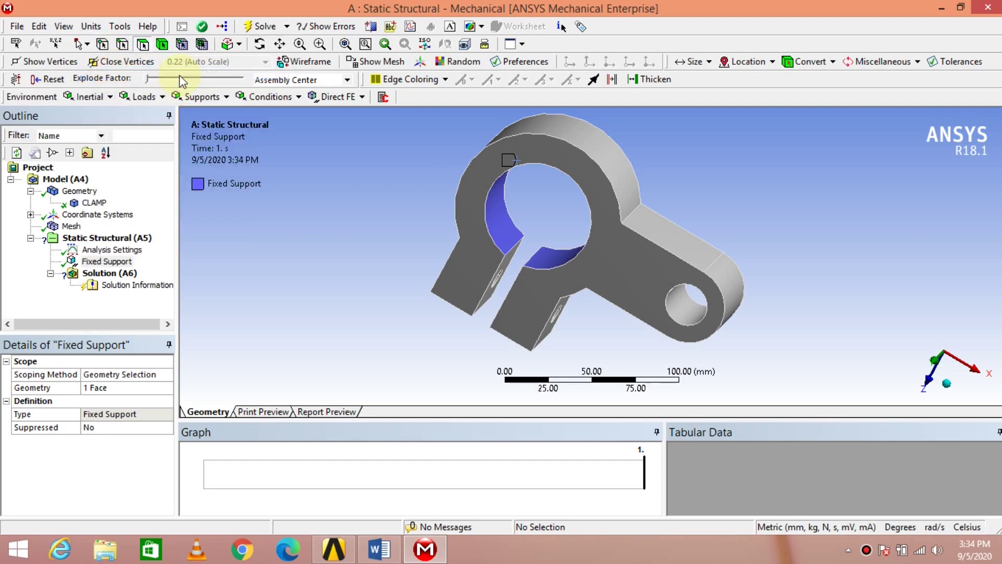
Add a 1 MPa Pressure load to the Static Structural analysis on the inner cylindrical face of the clamp arm's small hole
left_click(102, 238)
right_click(102, 240)
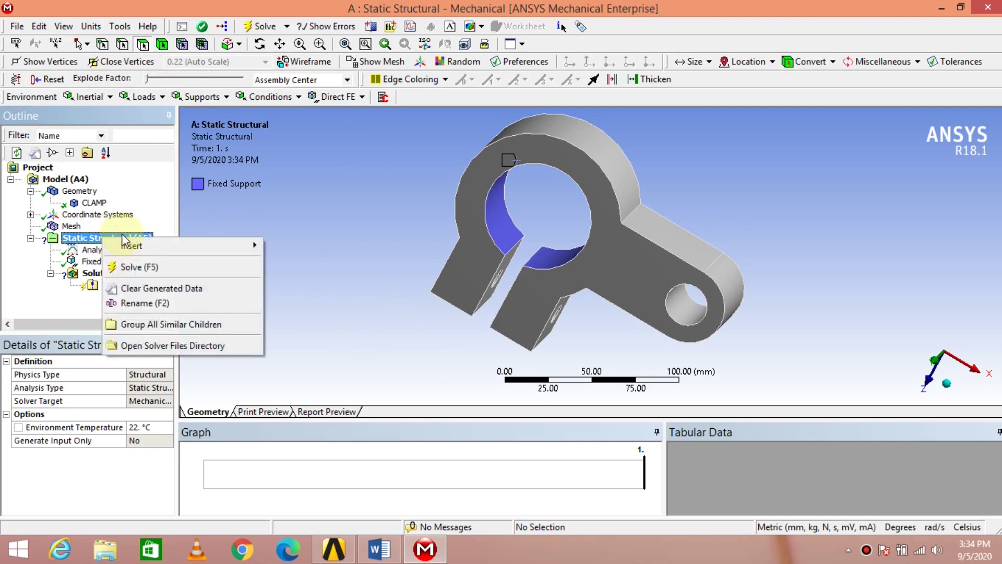
mouse_move(188, 246)
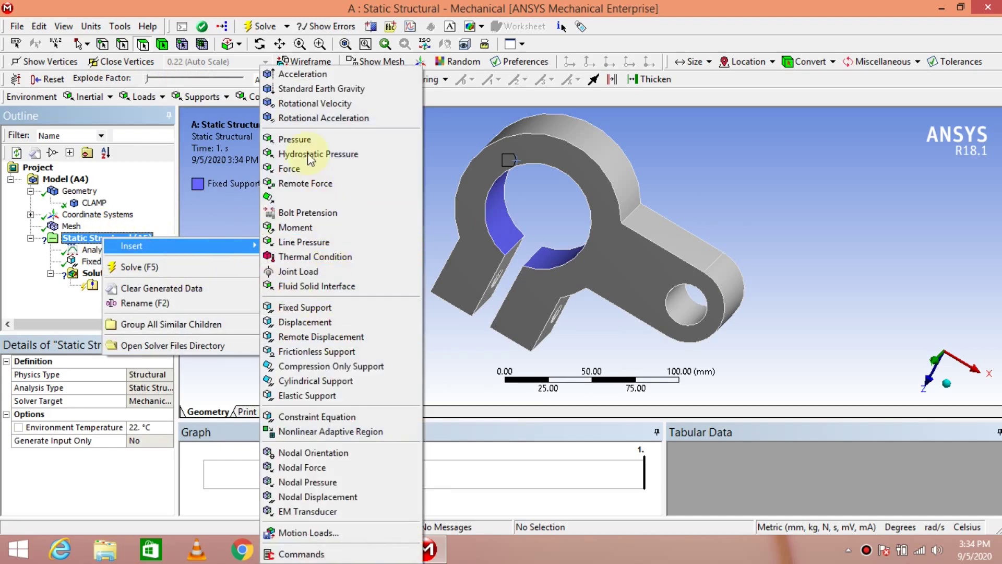
left_click(302, 139)
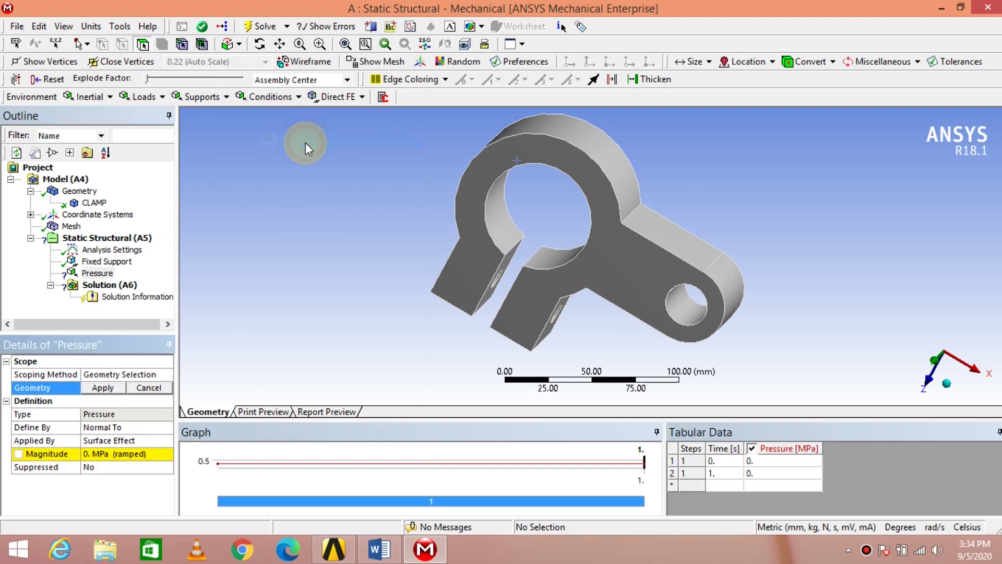
left_click(681, 311)
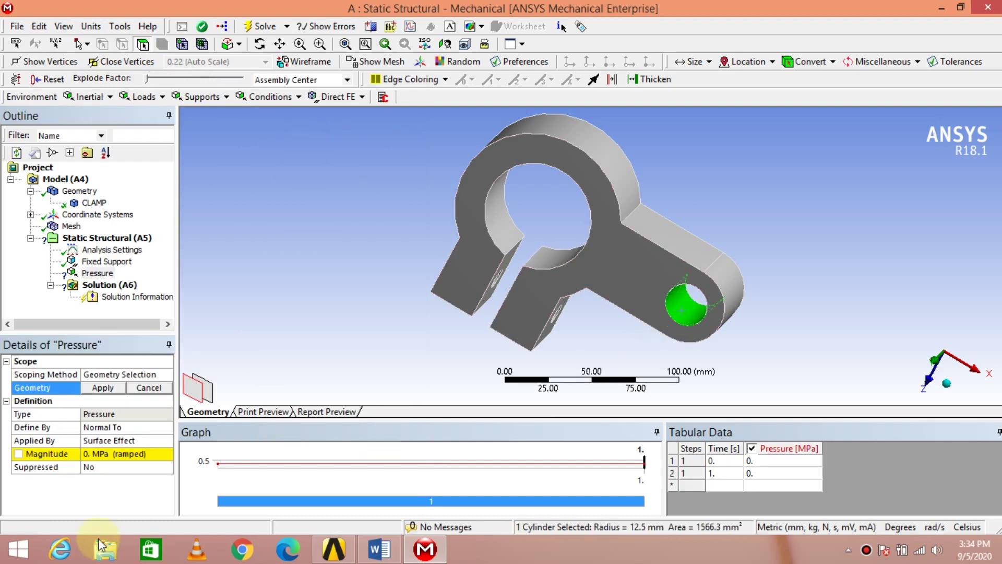
left_click(103, 453)
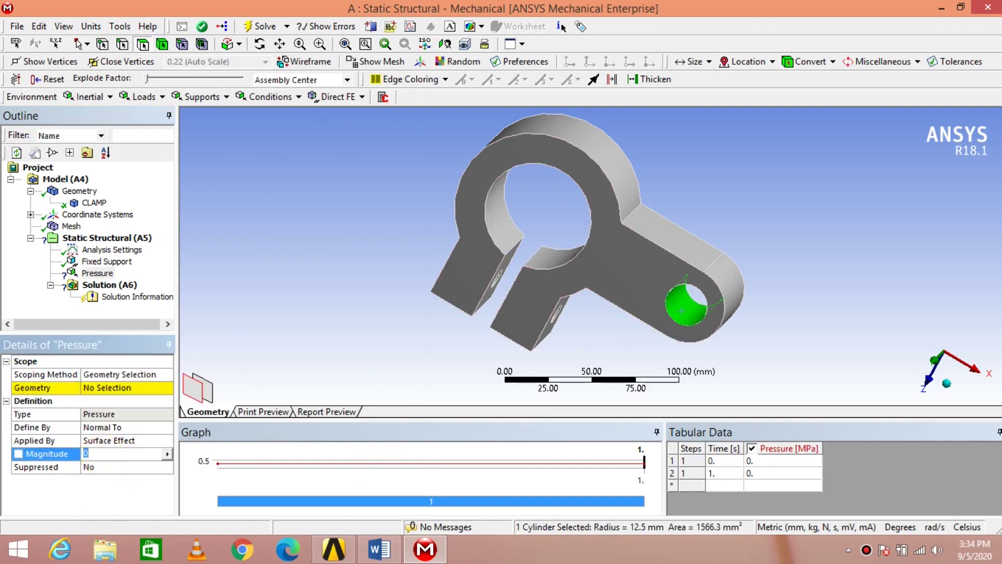
left_click(112, 388)
left_click(112, 389)
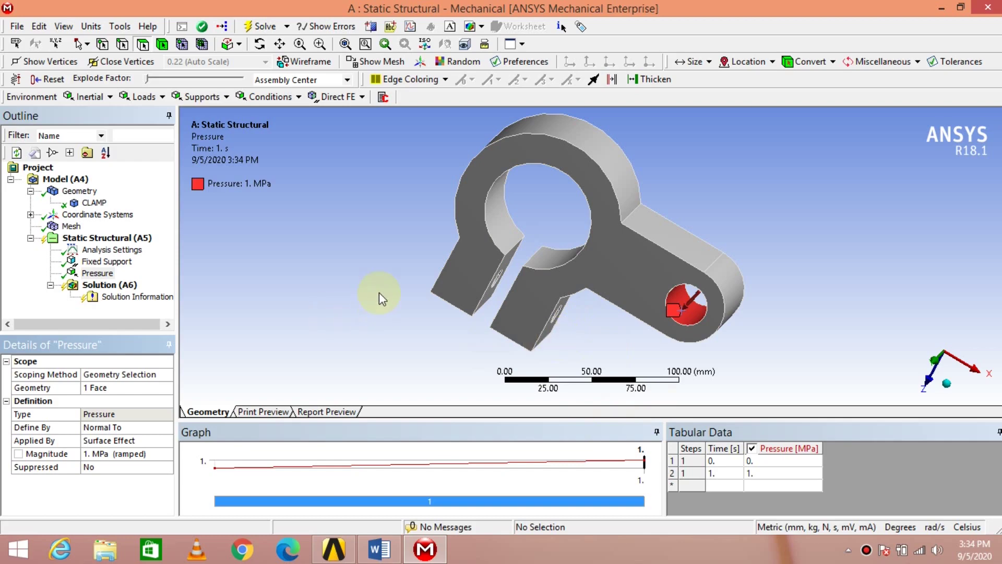
Add an Equivalent (von-Mises) Stress result to the Solution
left_click(111, 288)
right_click(111, 287)
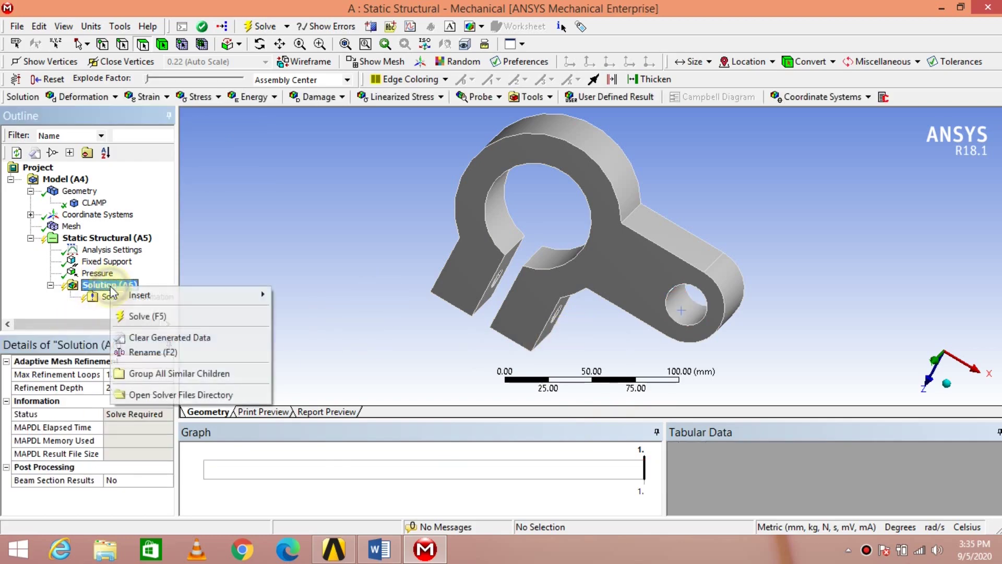
mouse_move(171, 296)
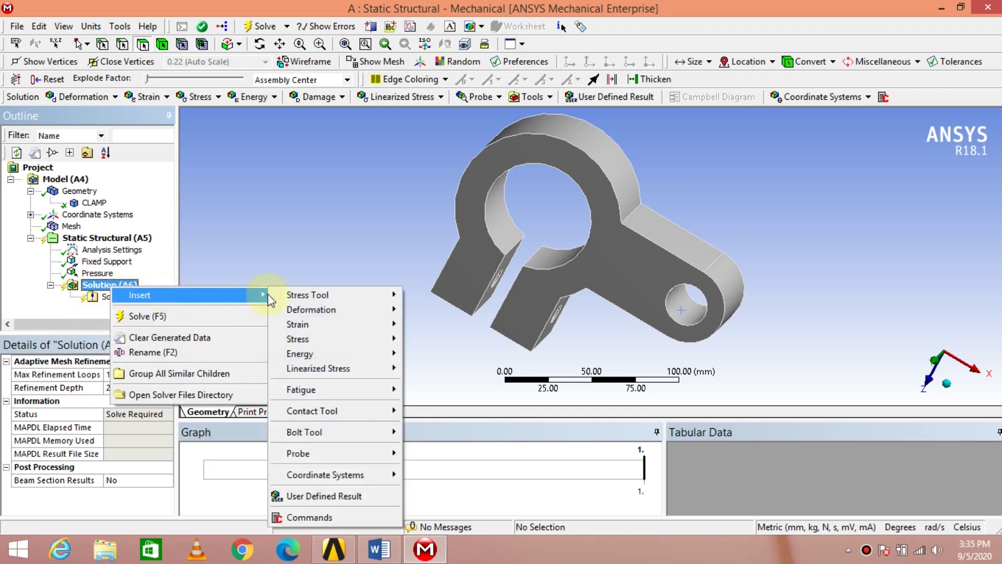
mouse_move(341, 339)
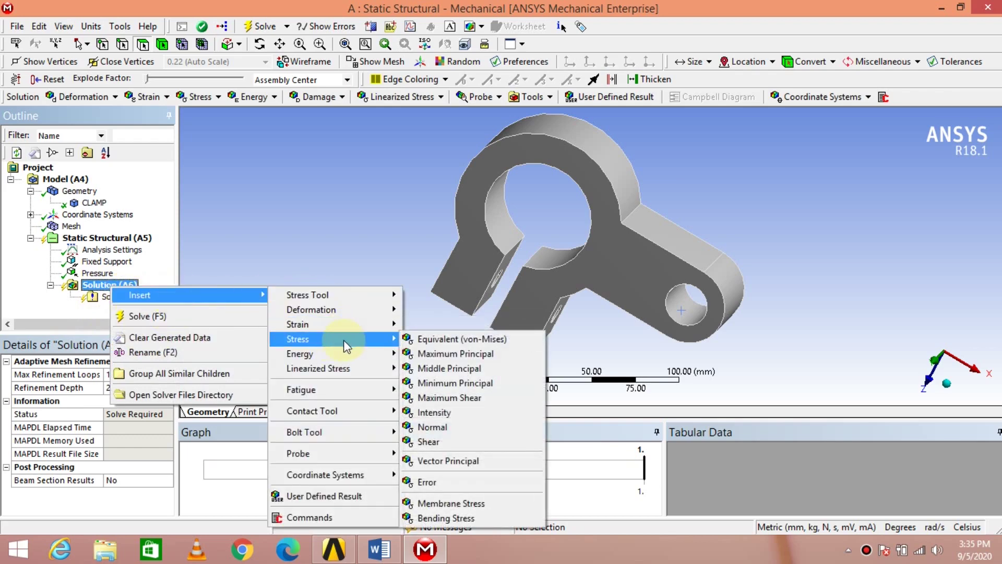
left_click(450, 343)
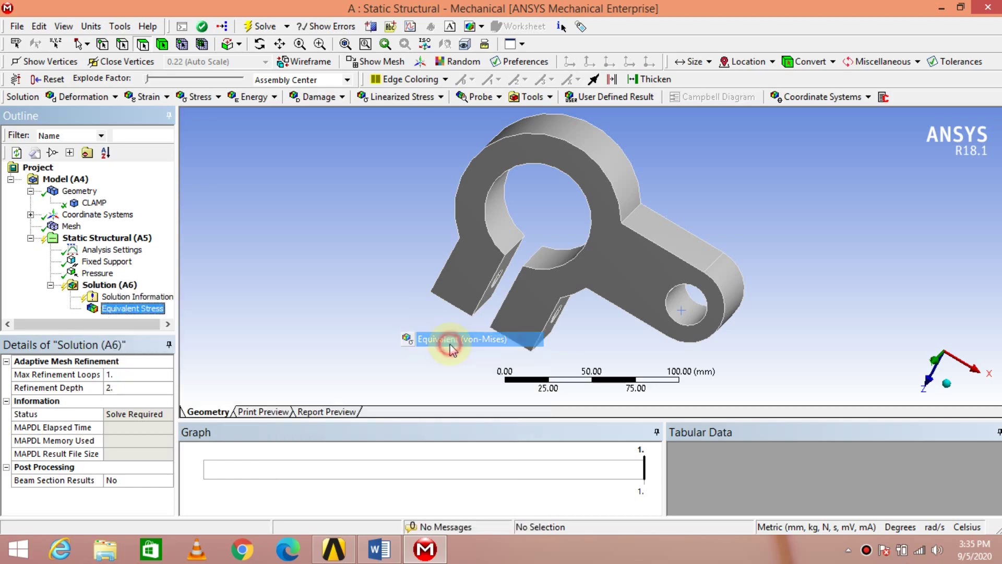
Add a Total Deformation result to the Solution
left_click(127, 287)
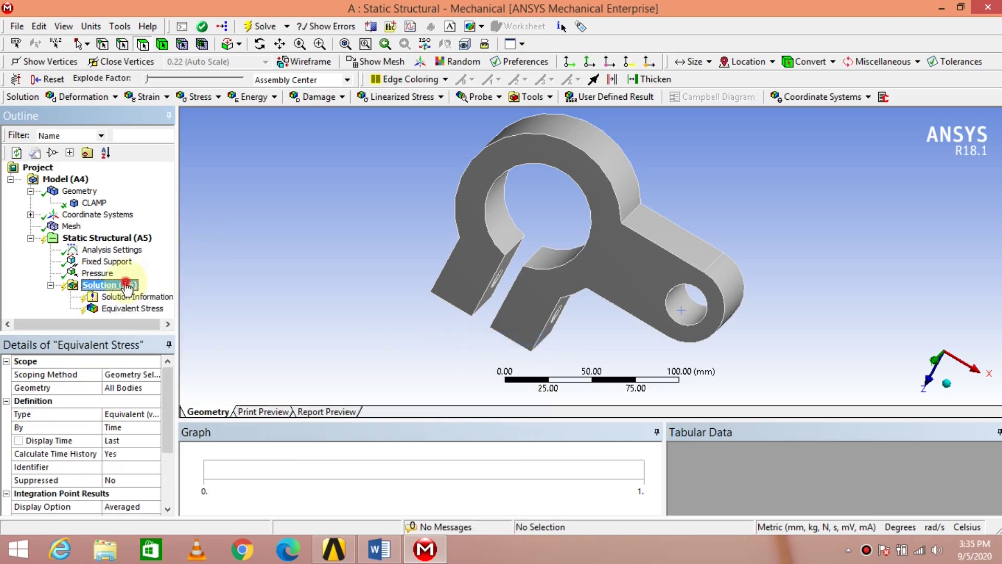
right_click(126, 285)
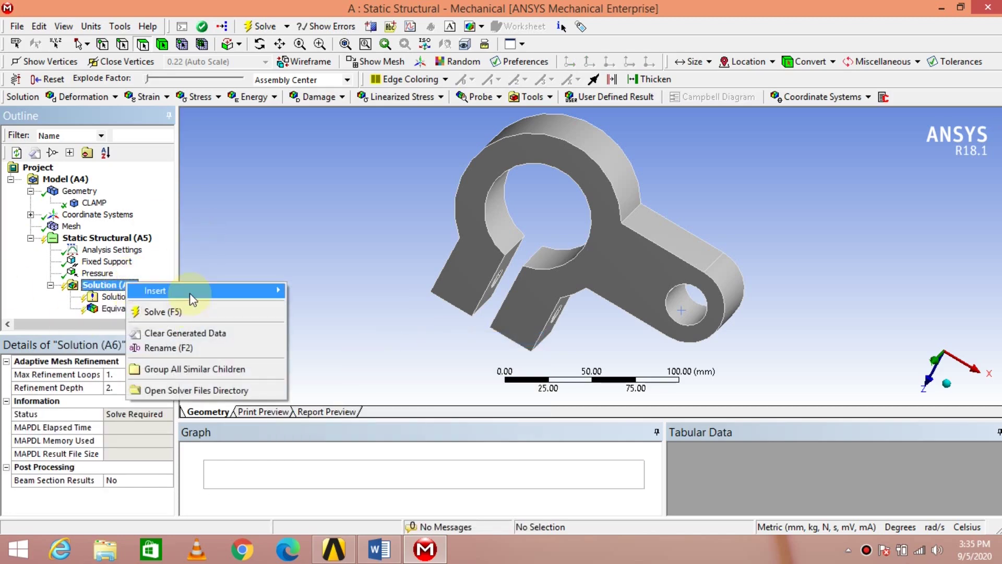
mouse_move(189, 293)
mouse_move(333, 311)
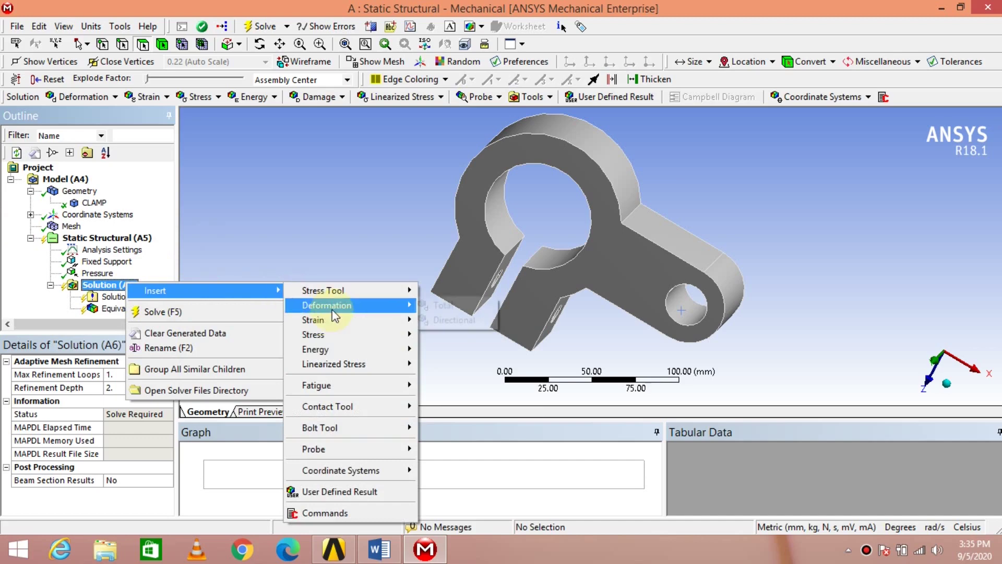
left_click(467, 307)
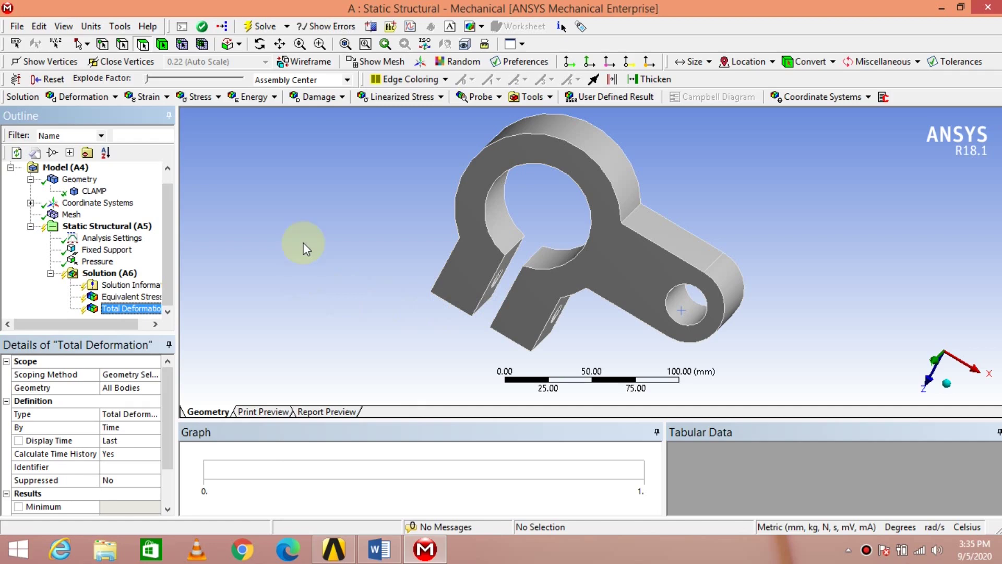
Solve the Static Structural analysis, allowing the PMI proxy and the MPI process manager through Windows Firewall
left_click(108, 229)
right_click(108, 226)
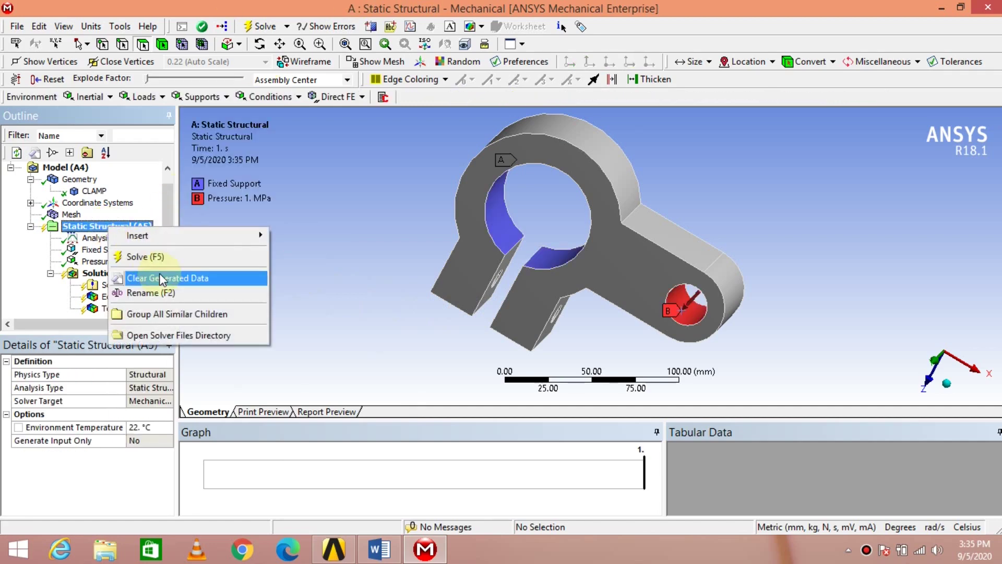
left_click(171, 257)
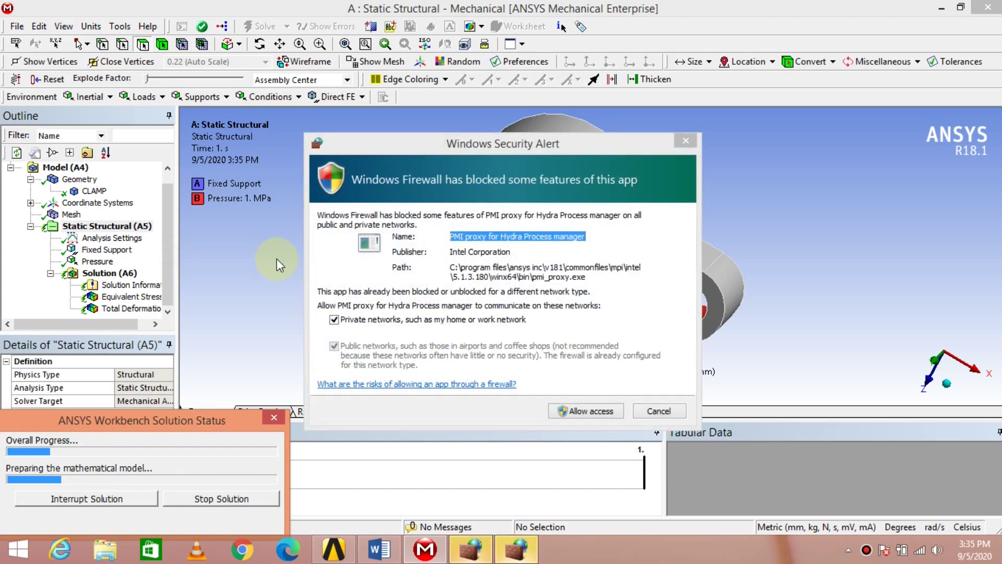
left_click(590, 411)
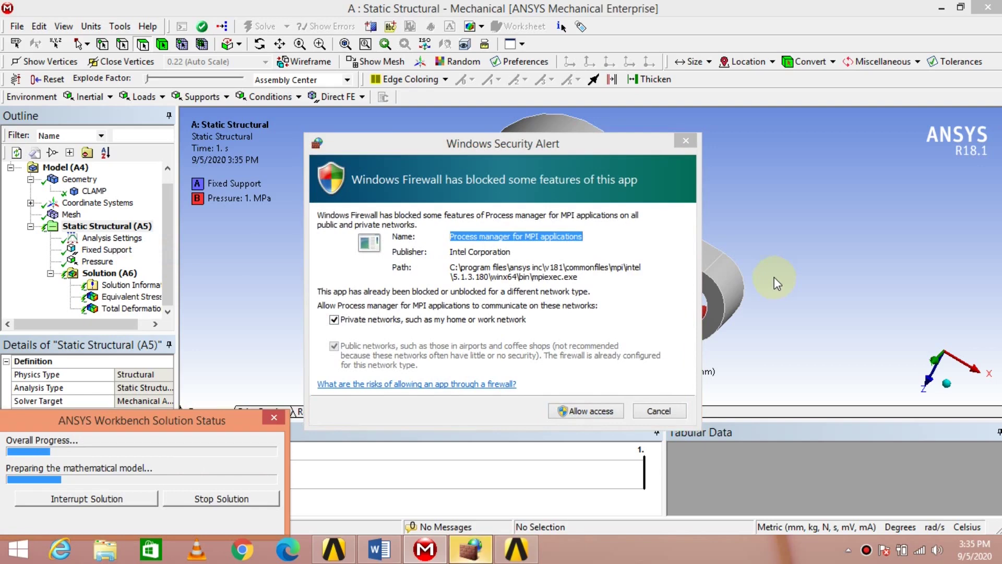
left_click(595, 412)
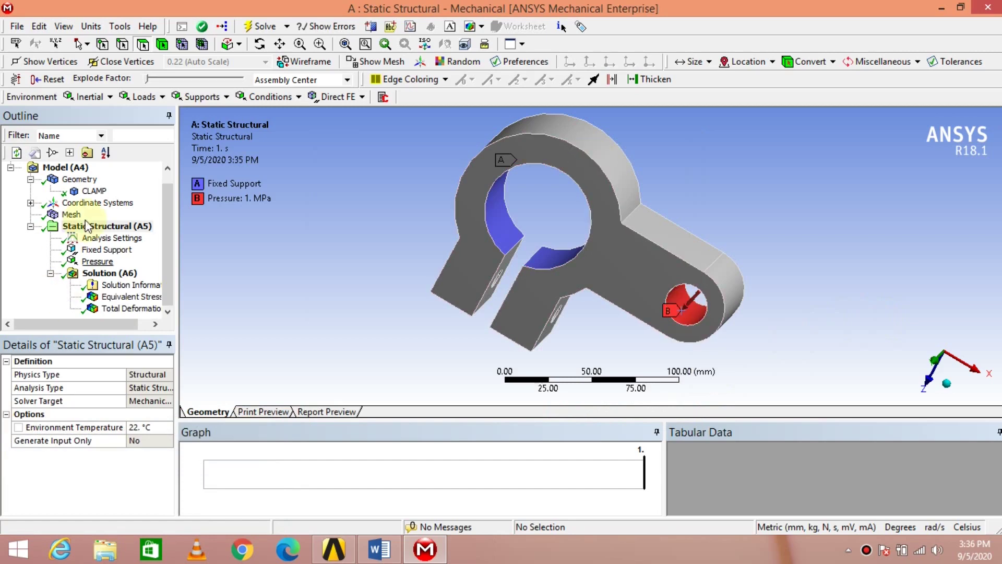
Display the Equivalent Stress contour and the Total Deformation contour of the solved clamp
left_click(135, 300)
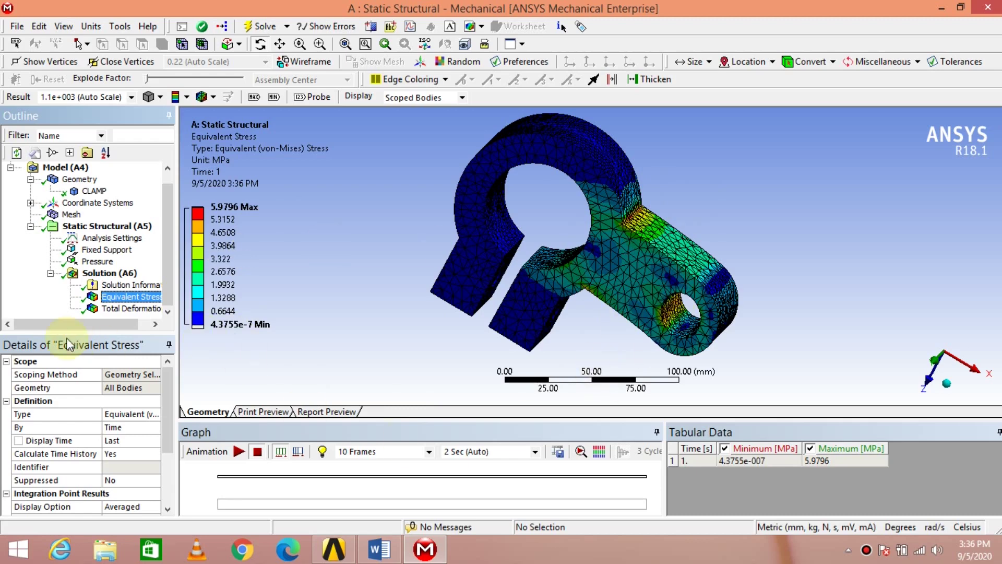
left_click(131, 309)
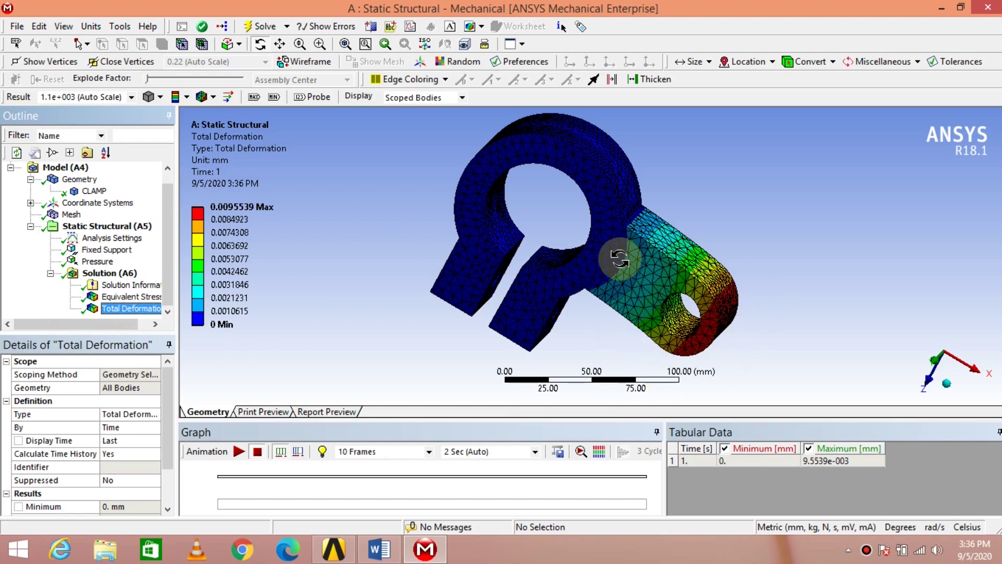
left_click(739, 245)
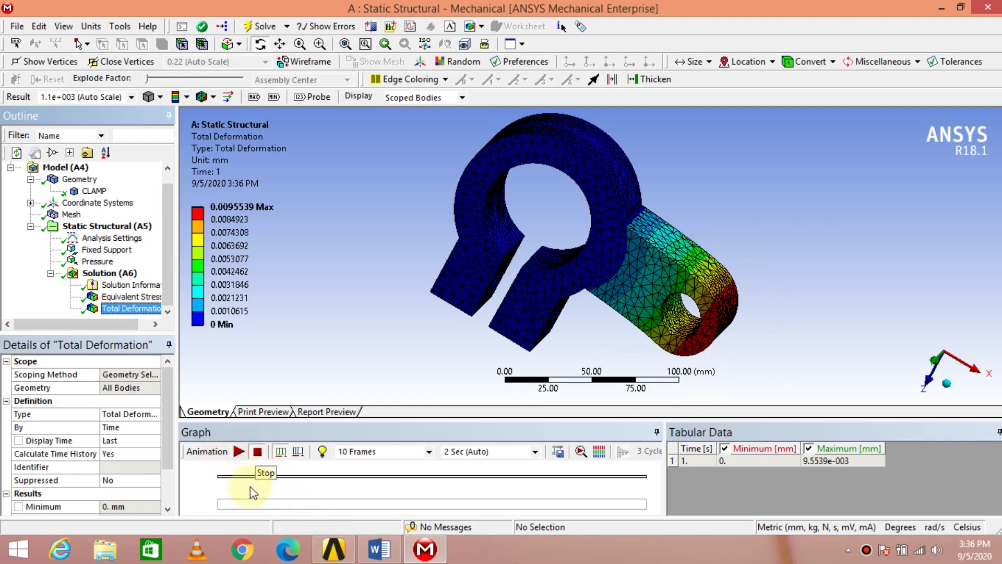
Animate the Equivalent Stress and Total Deformation results, examine the moving clamp from another angle and halt the playback
left_click(128, 297)
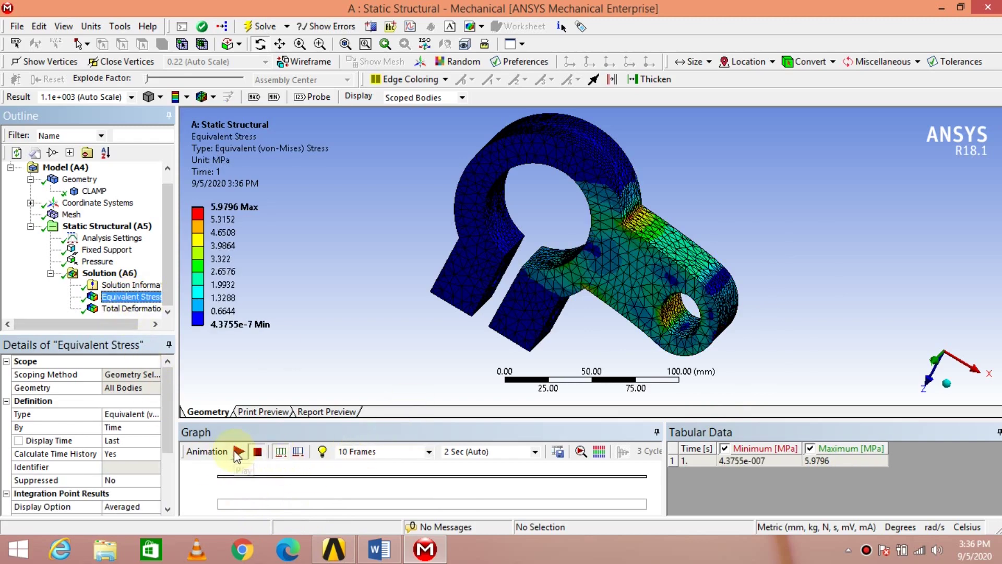
left_click(233, 451)
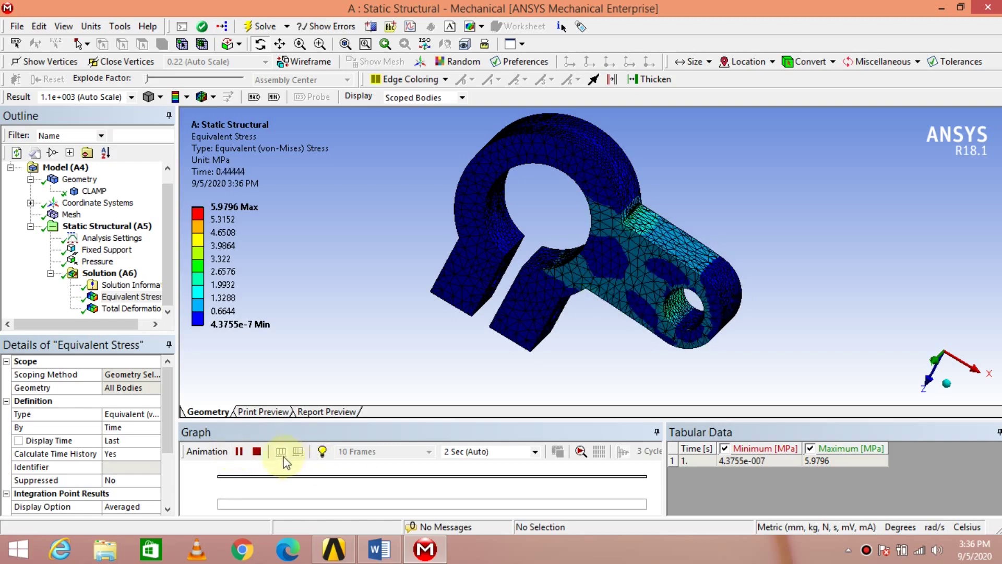
left_click(125, 308)
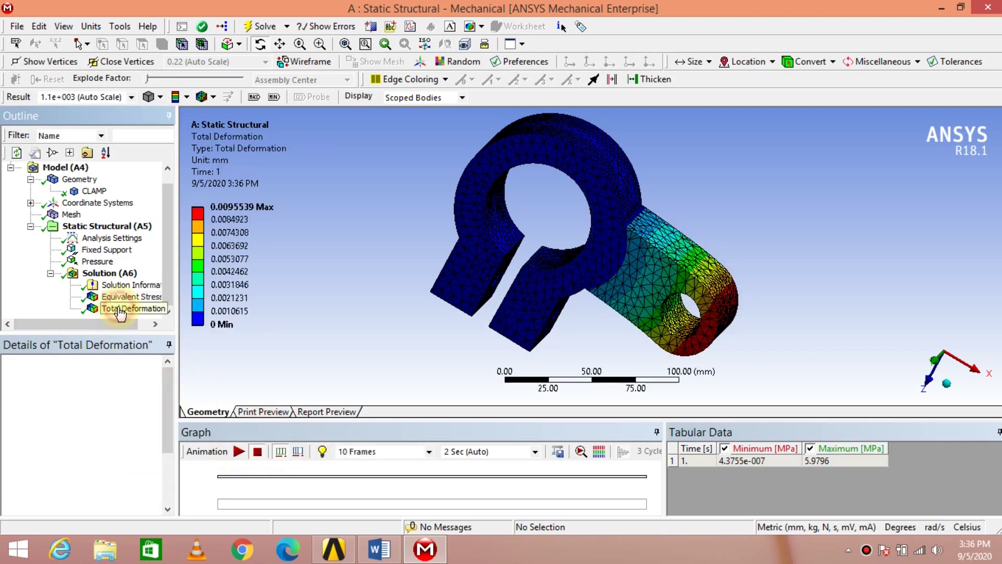
left_click(235, 452)
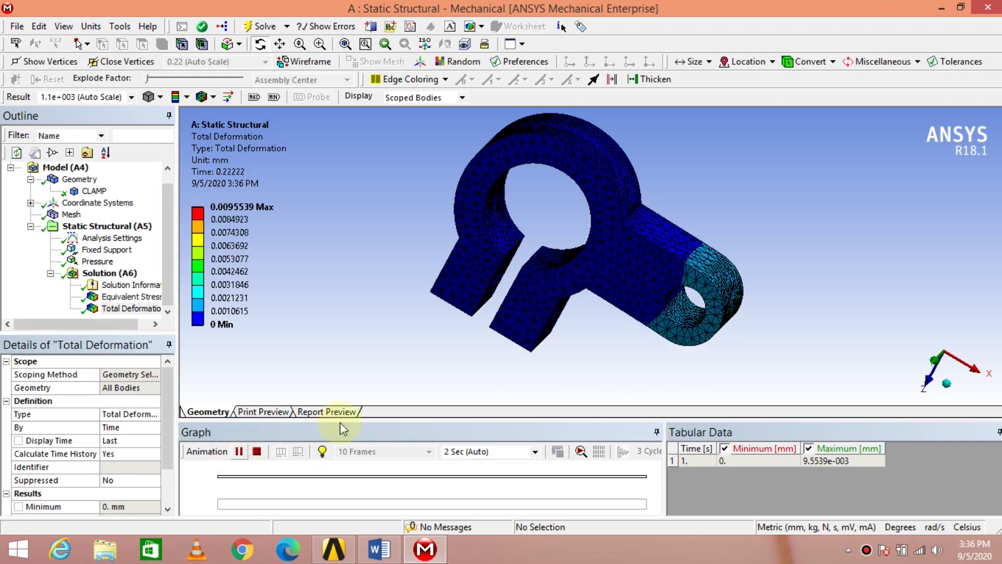
left_click_drag(806, 358, 873, 239)
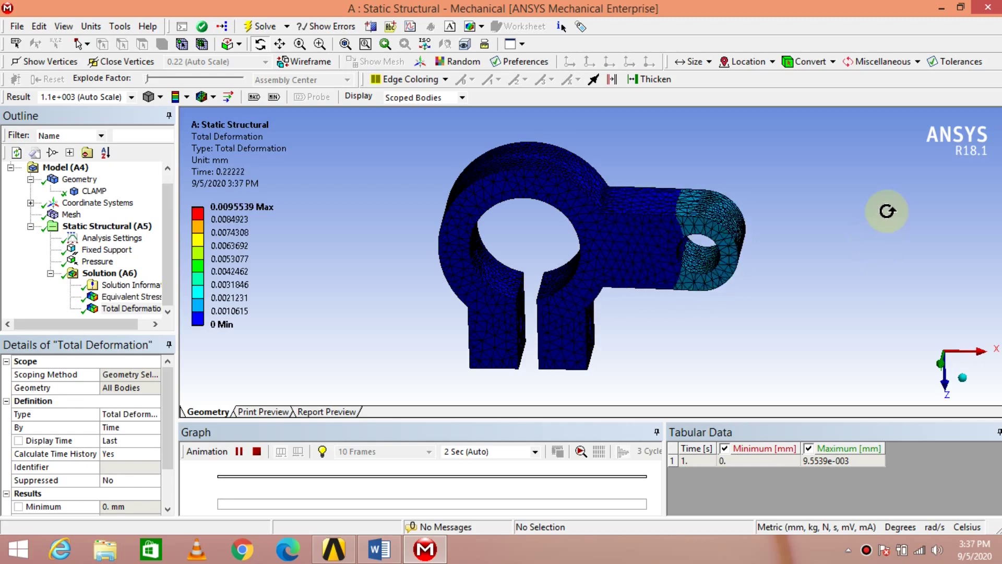
left_click(240, 452)
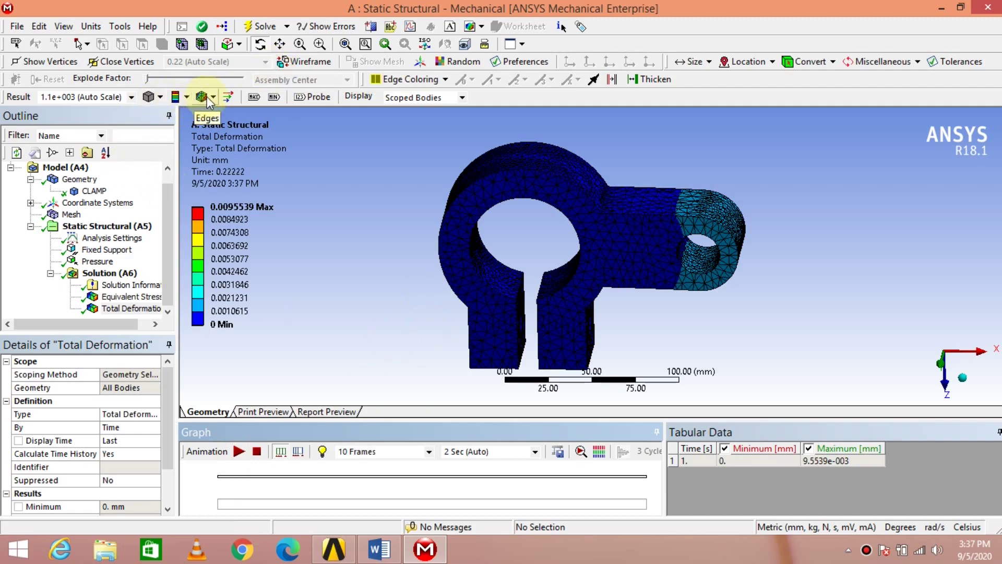
Probe the total deformation on the arm near the large ring, and try the probe on the Equivalent Stress result
left_click(318, 97)
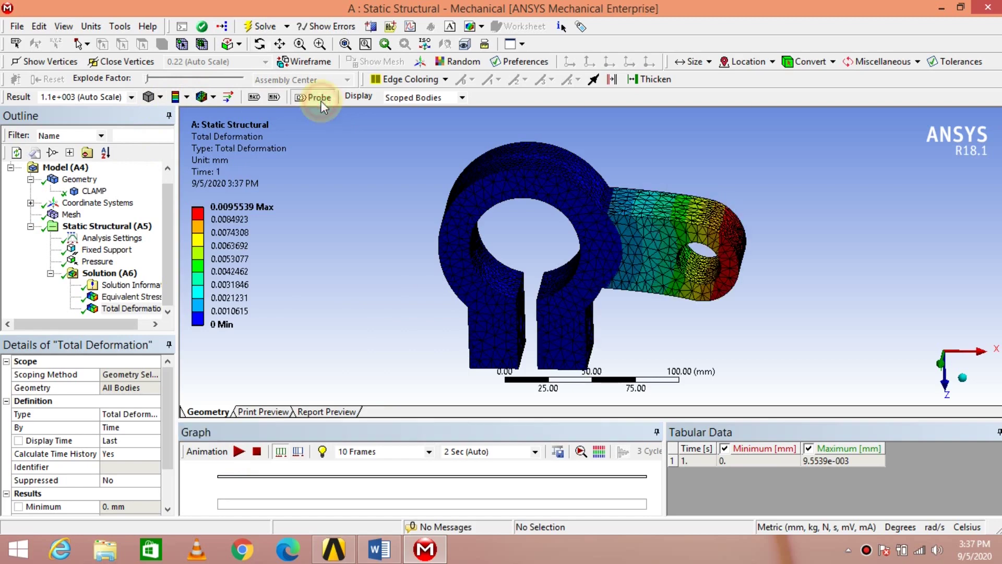
left_click(632, 236)
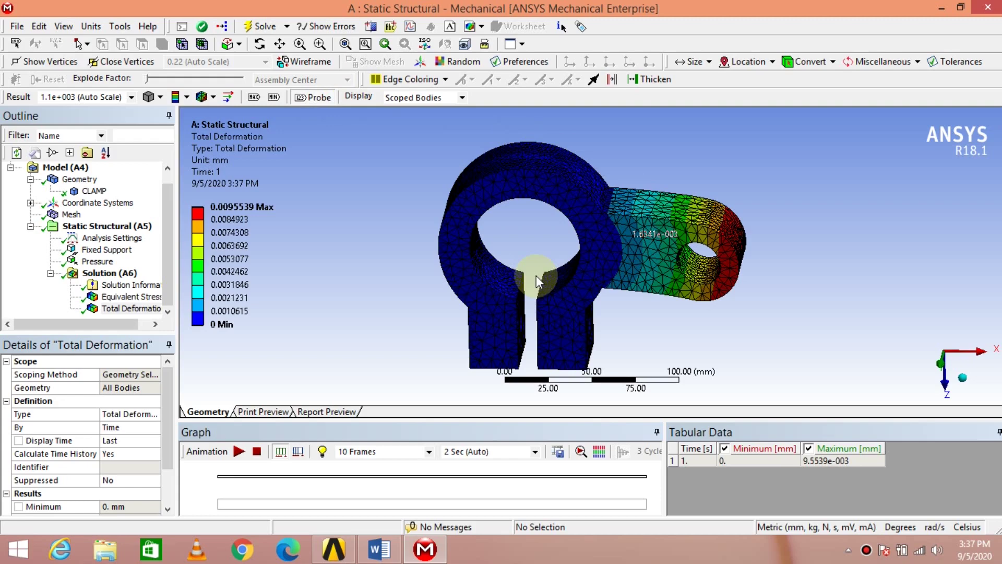
left_click(132, 297)
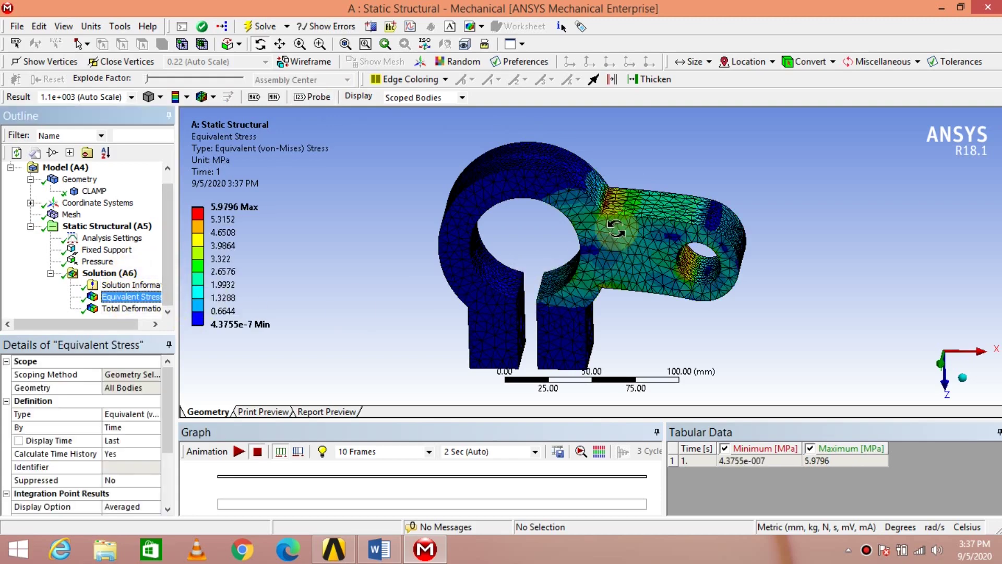
left_click(316, 97)
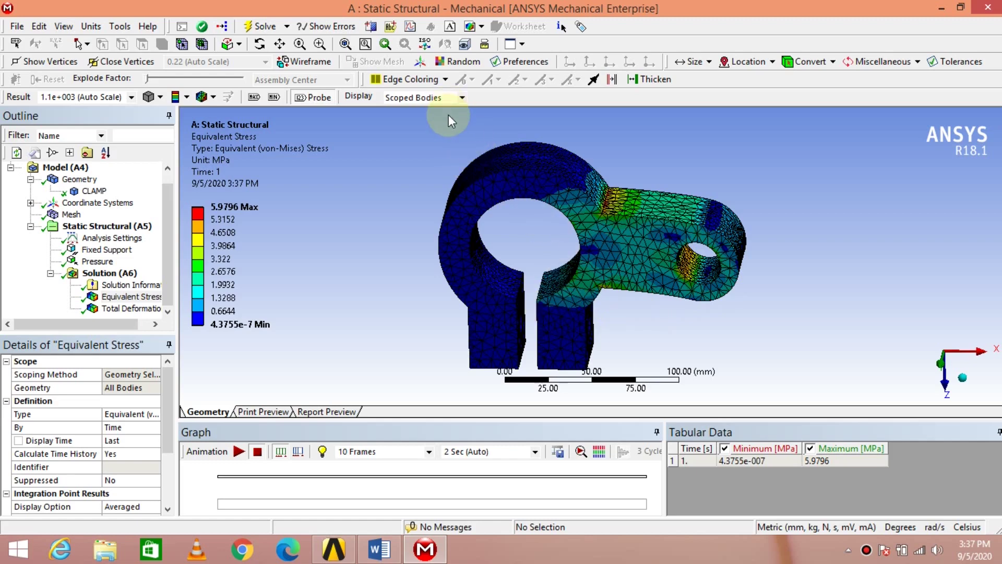
left_click(328, 96)
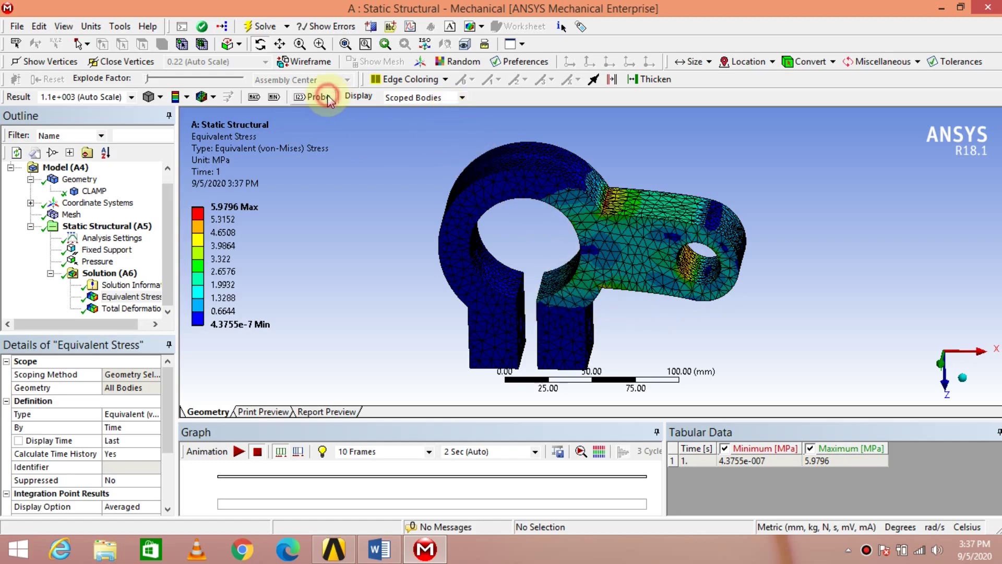
Show the Maximum and Minimum markers on the Equivalent Stress plot and set the model to the isometric view
left_click(253, 97)
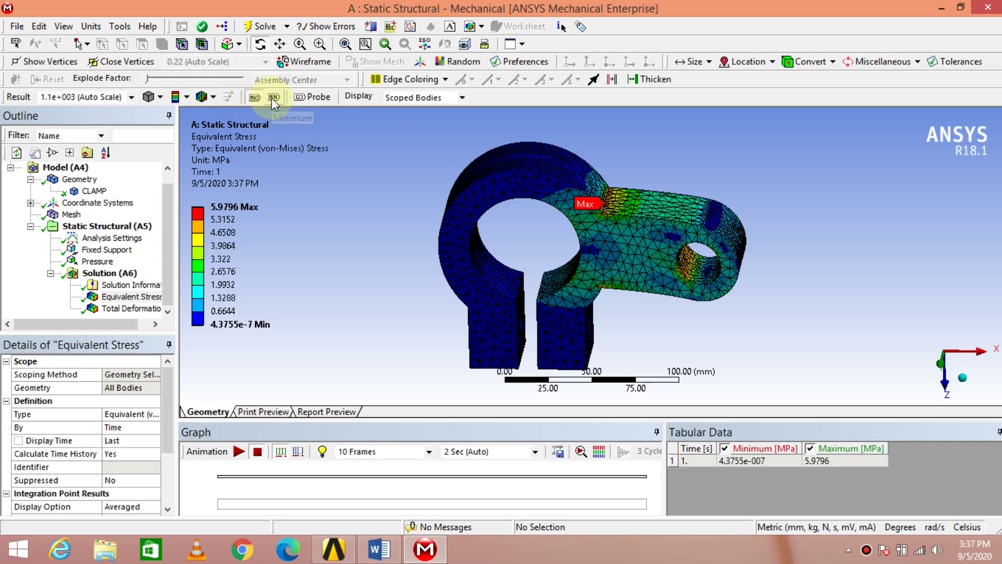
left_click(274, 98)
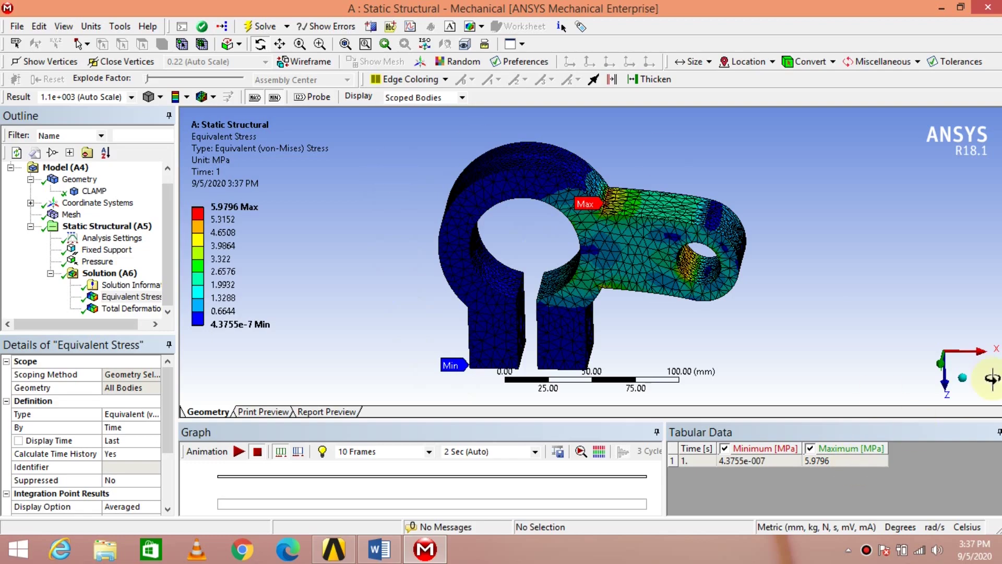
left_click(943, 366)
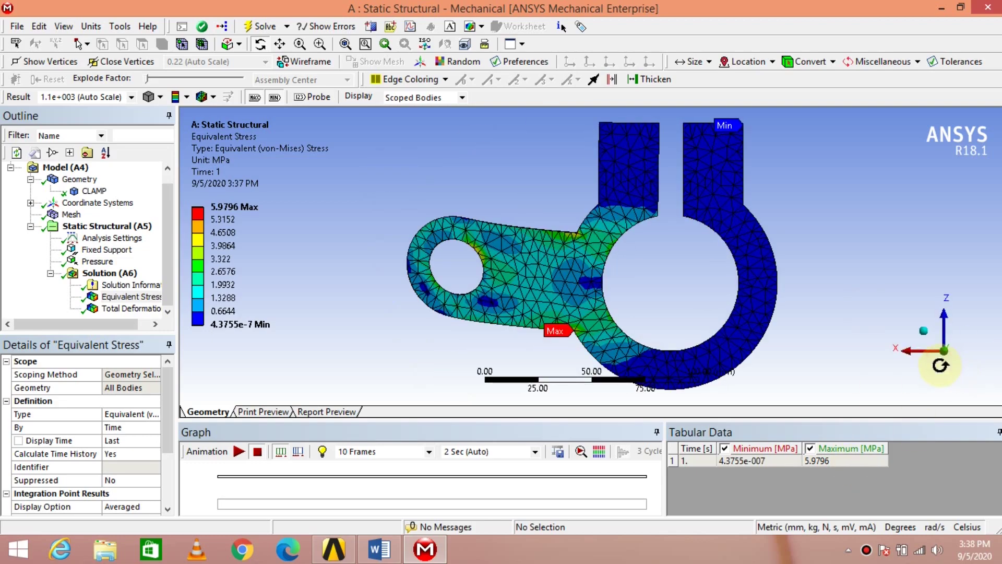
left_click(923, 330)
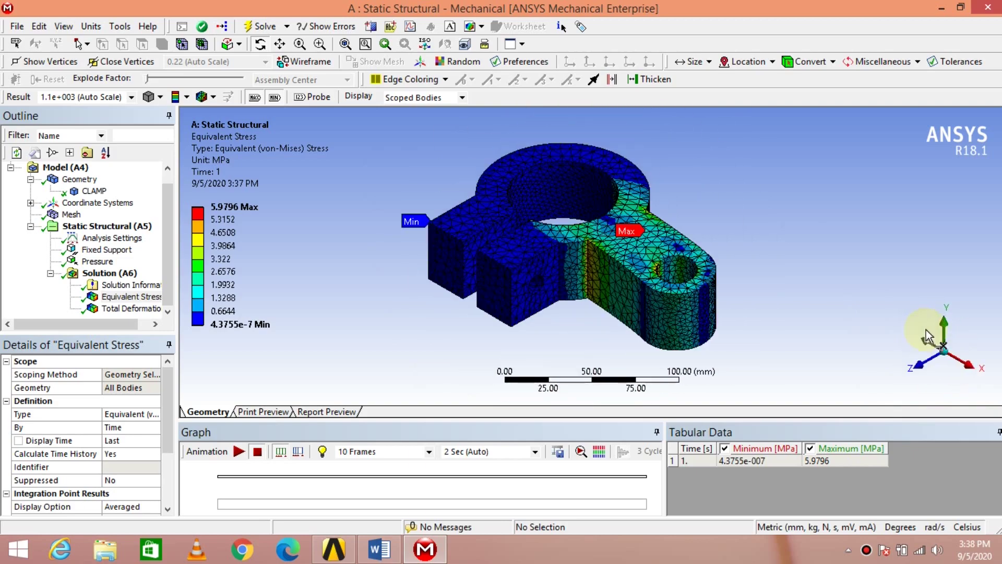